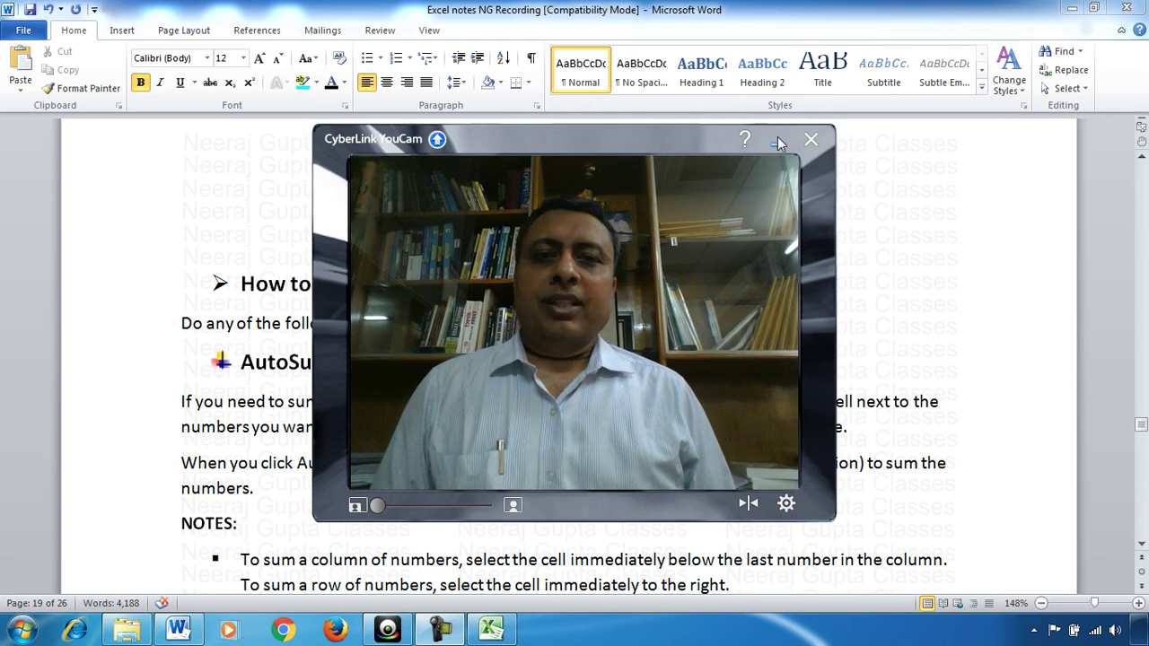
- Return to the Excel workbook Video 13 and go through column I's numbers in B5 to B11
scroll(517, 300, "down", 1)
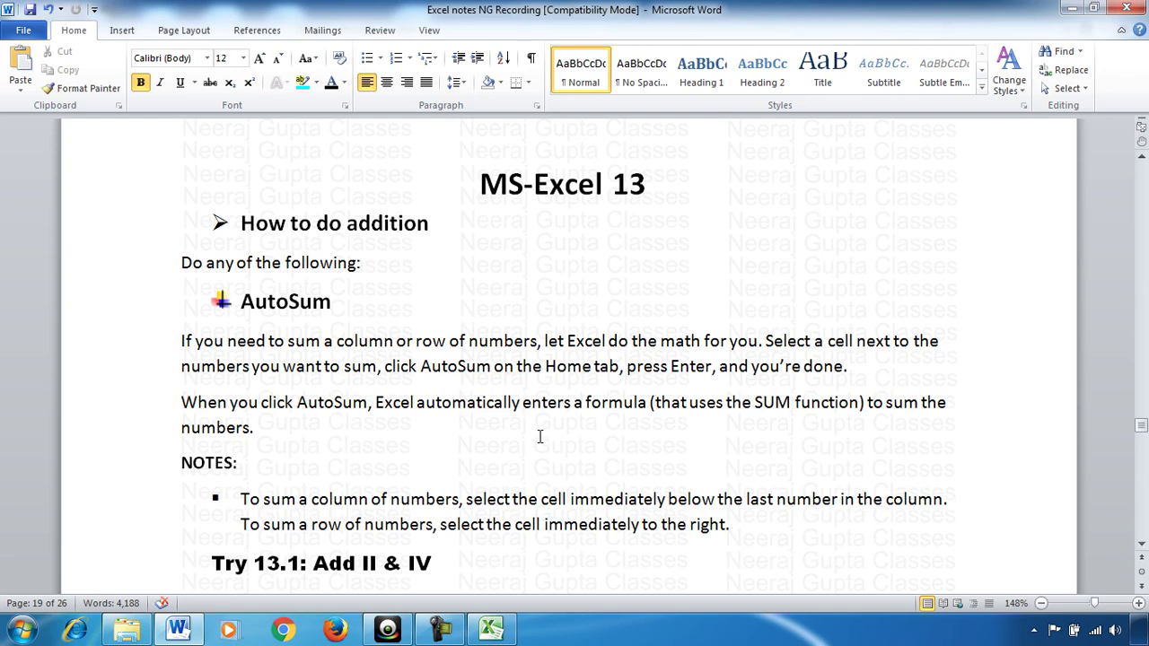
left_click(491, 630)
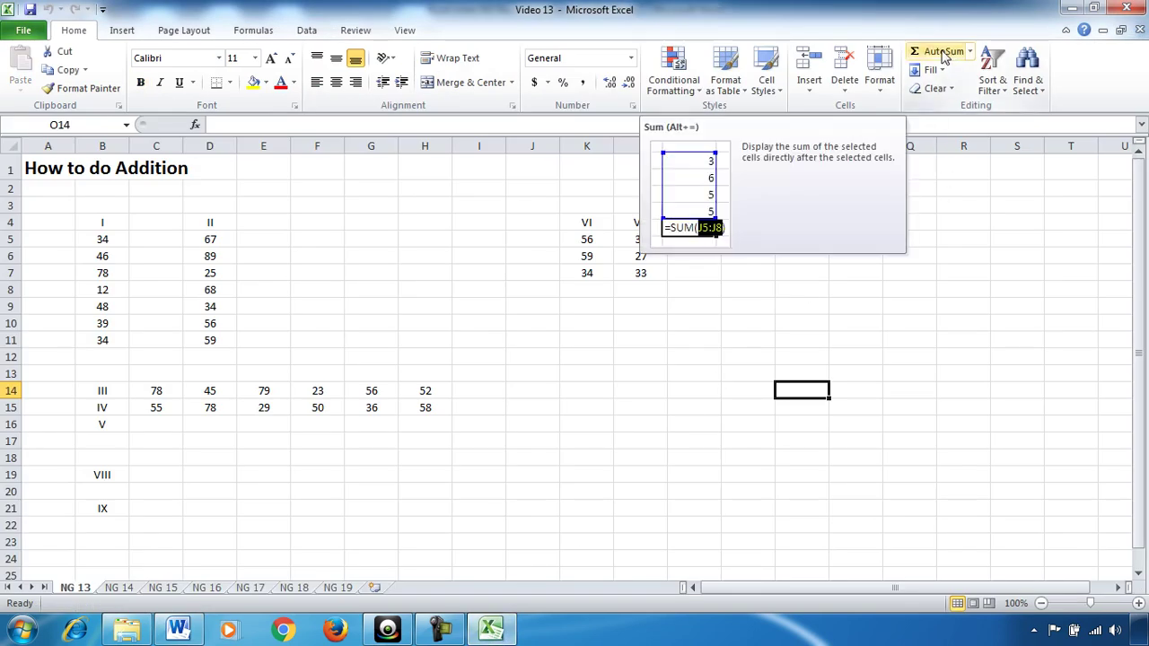
left_click(926, 254)
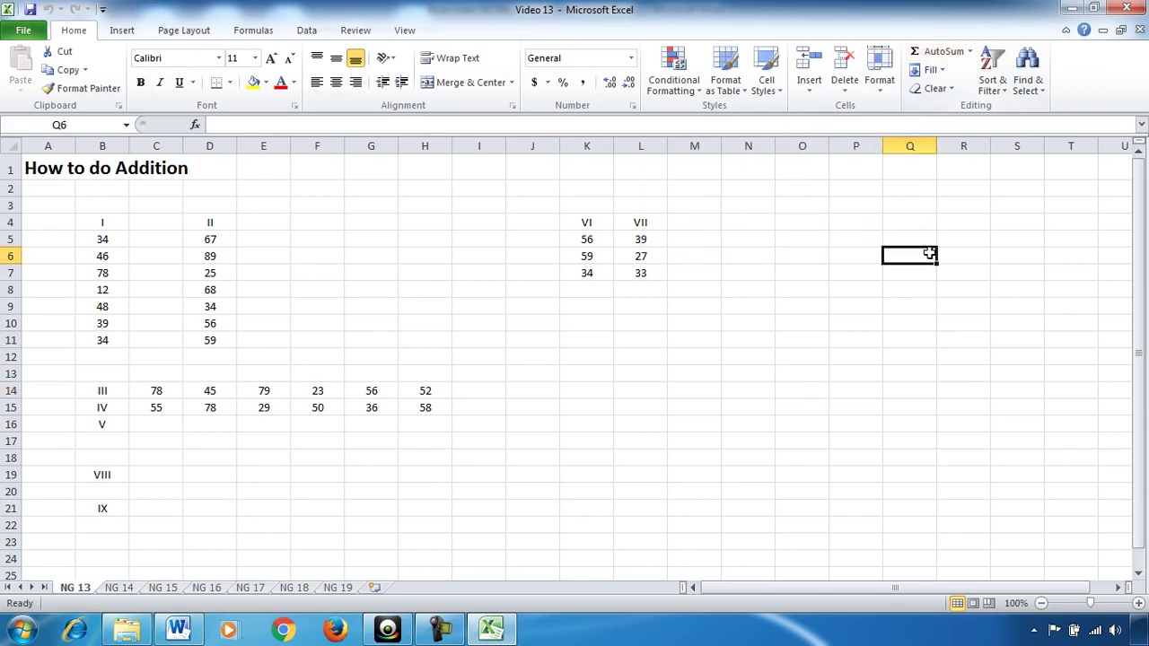
left_click(115, 242)
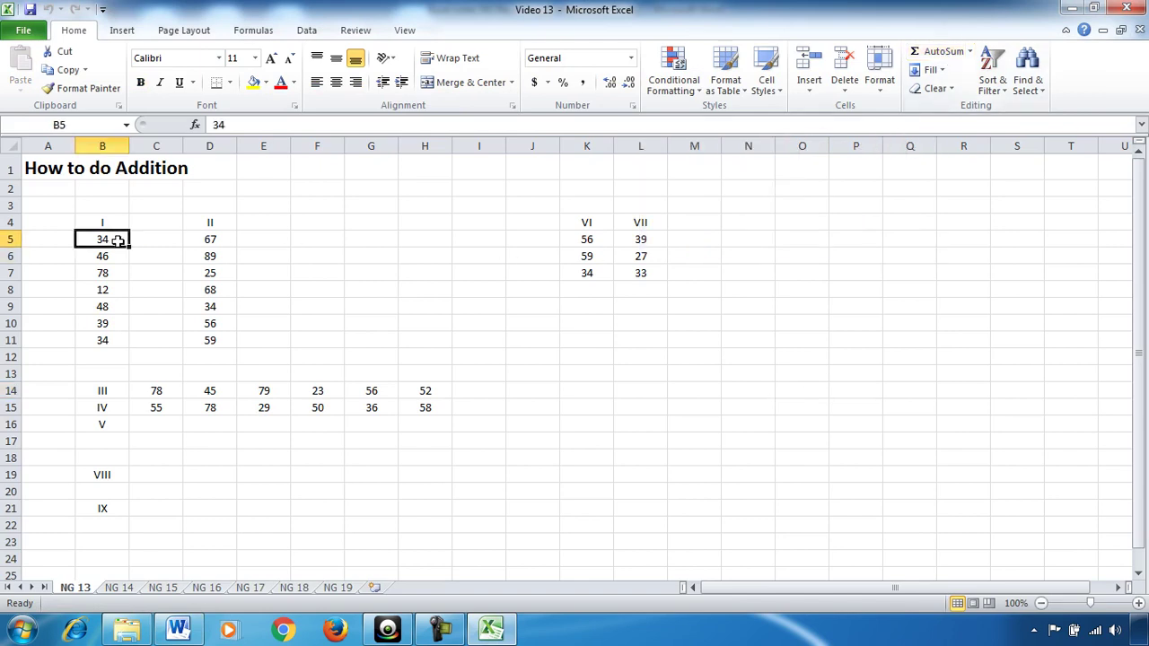
left_click(117, 255)
left_click(117, 272)
left_click(117, 289)
left_click(117, 306)
left_click(111, 327)
left_click(115, 341)
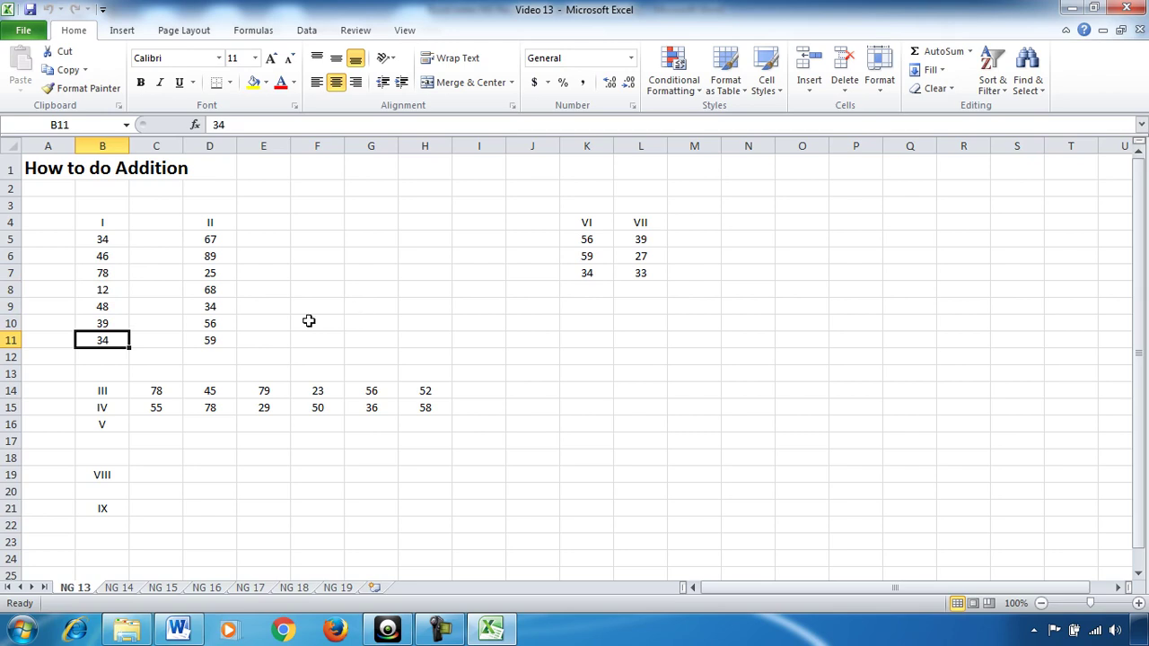
- AutoSum column I into B12, giving 291
left_click(112, 356)
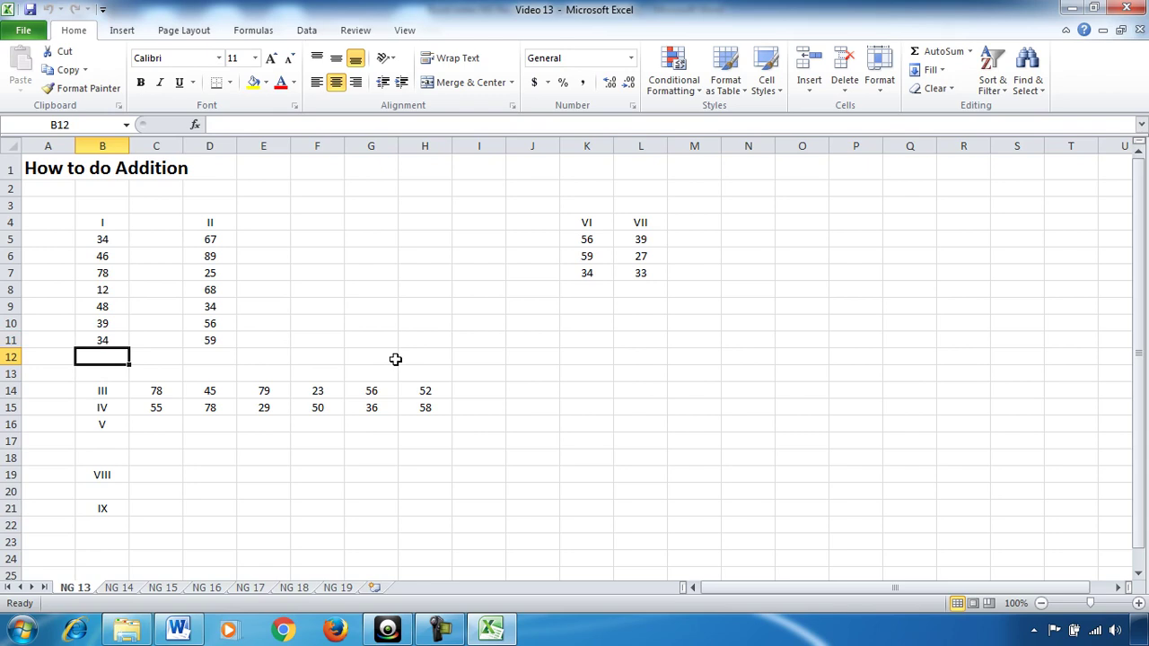
left_click(938, 52)
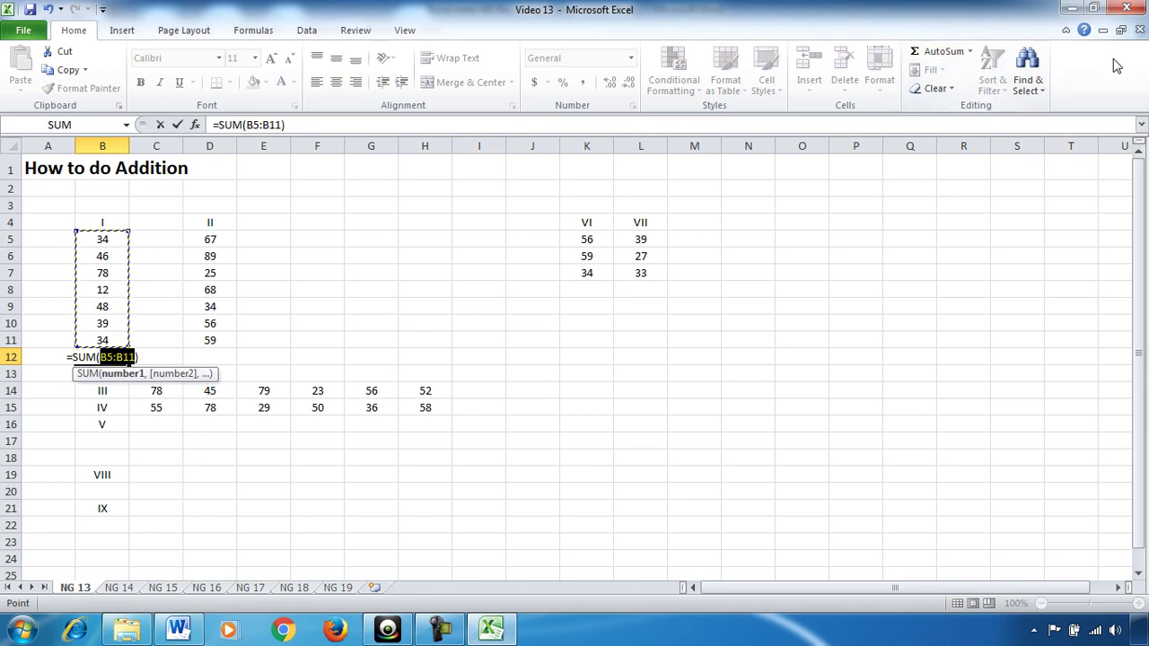
key("Return")
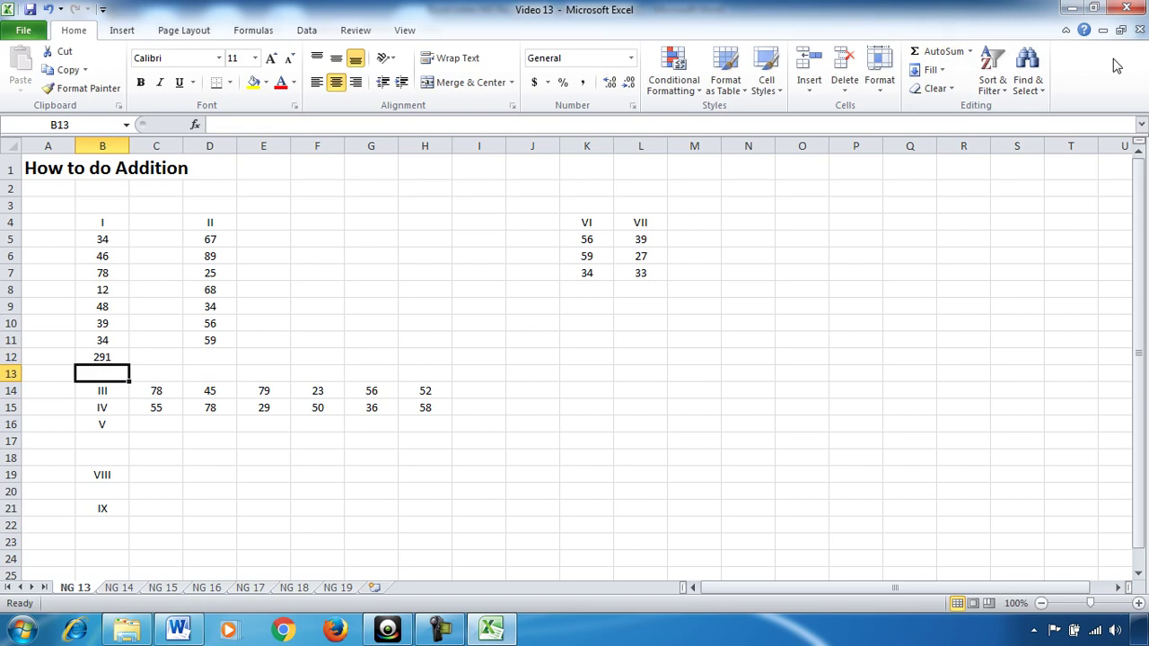
- Bring up the Word notes and scroll to the Try 13.1 figures
left_click(191, 629)
scroll(440, 436, "down", 3)
scroll(441, 435, "down", 2)
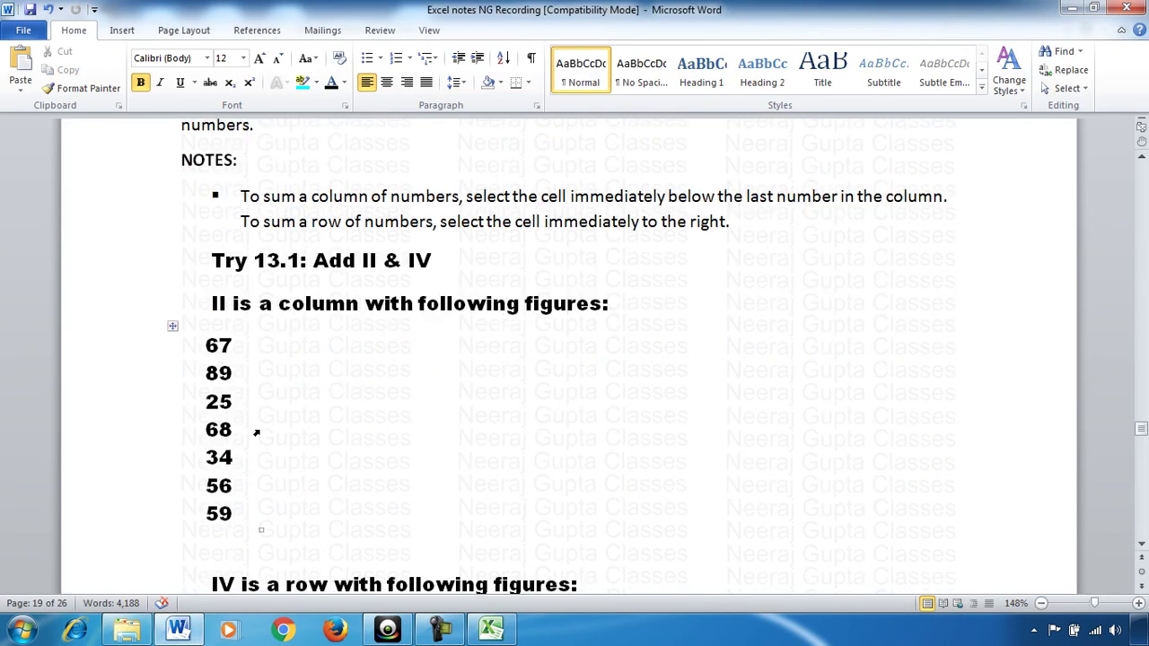
scroll(392, 482, "down", 2)
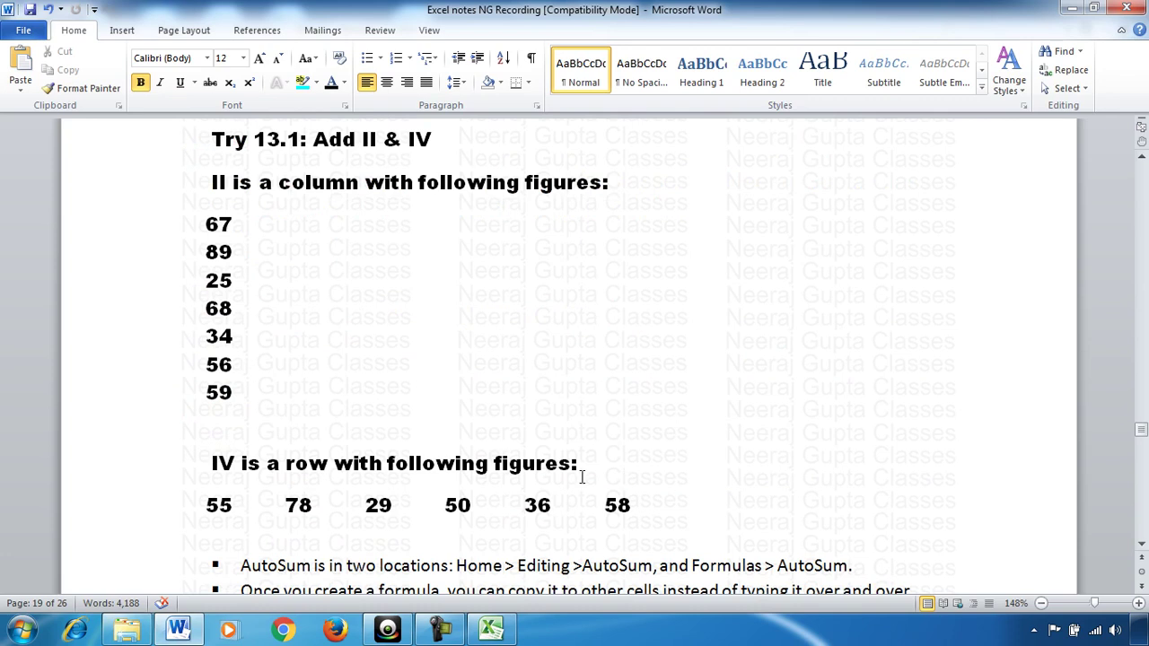
- AutoSum column II into D12 as =SUM(D5:D11), giving 398
left_click(505, 636)
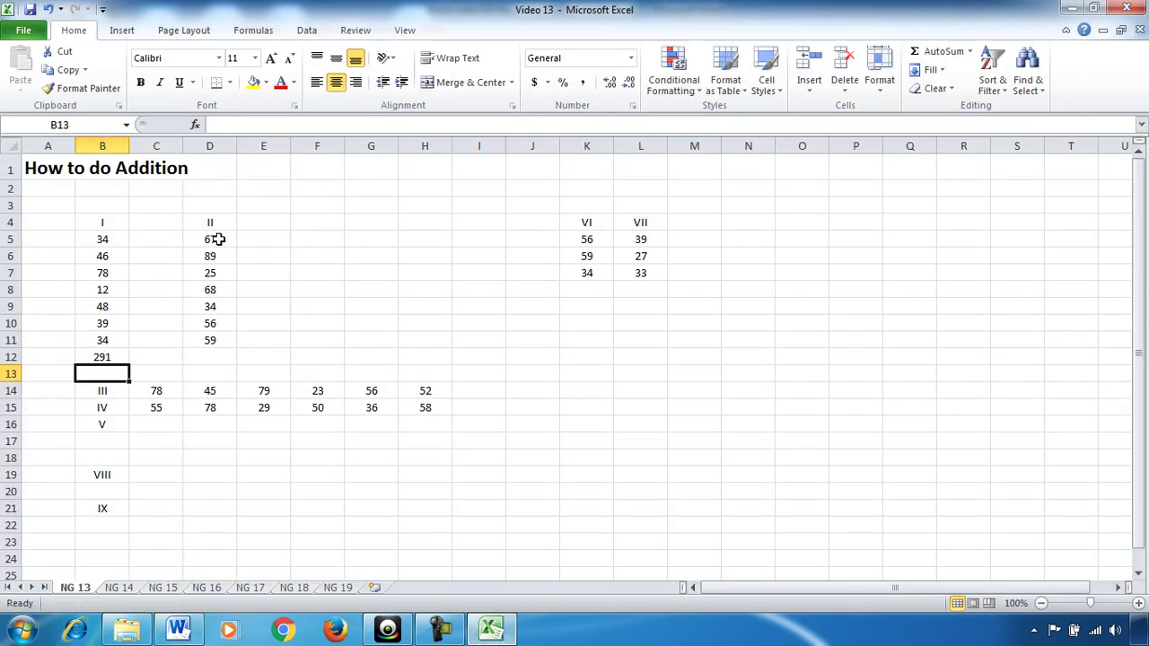
left_click(218, 357)
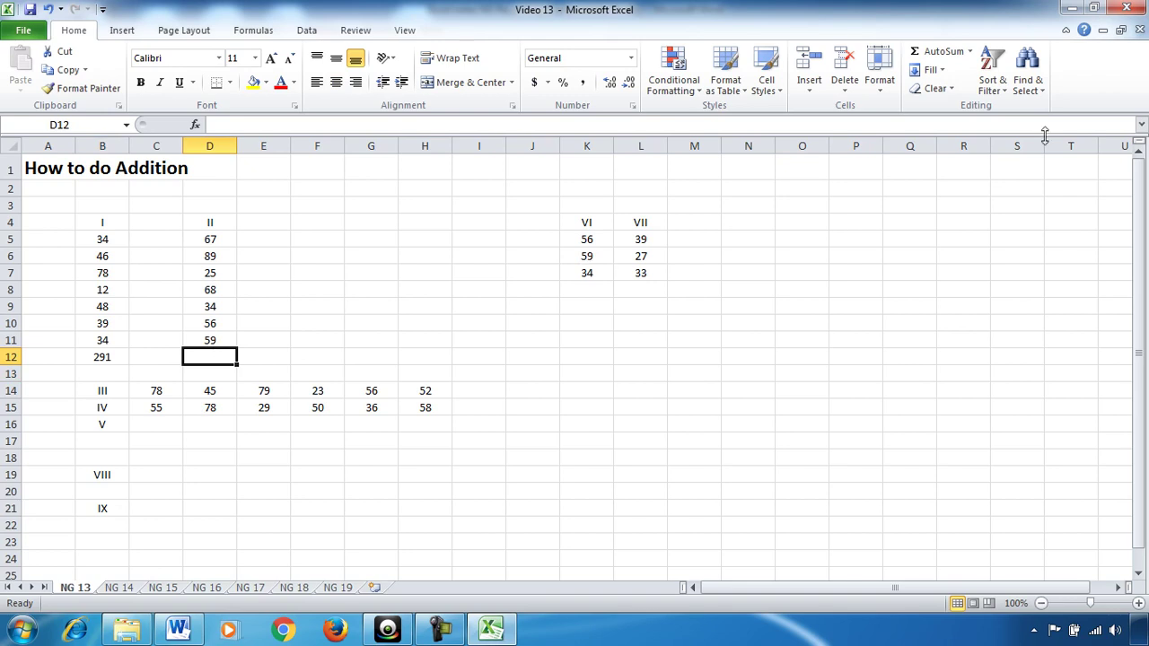
left_click(943, 51)
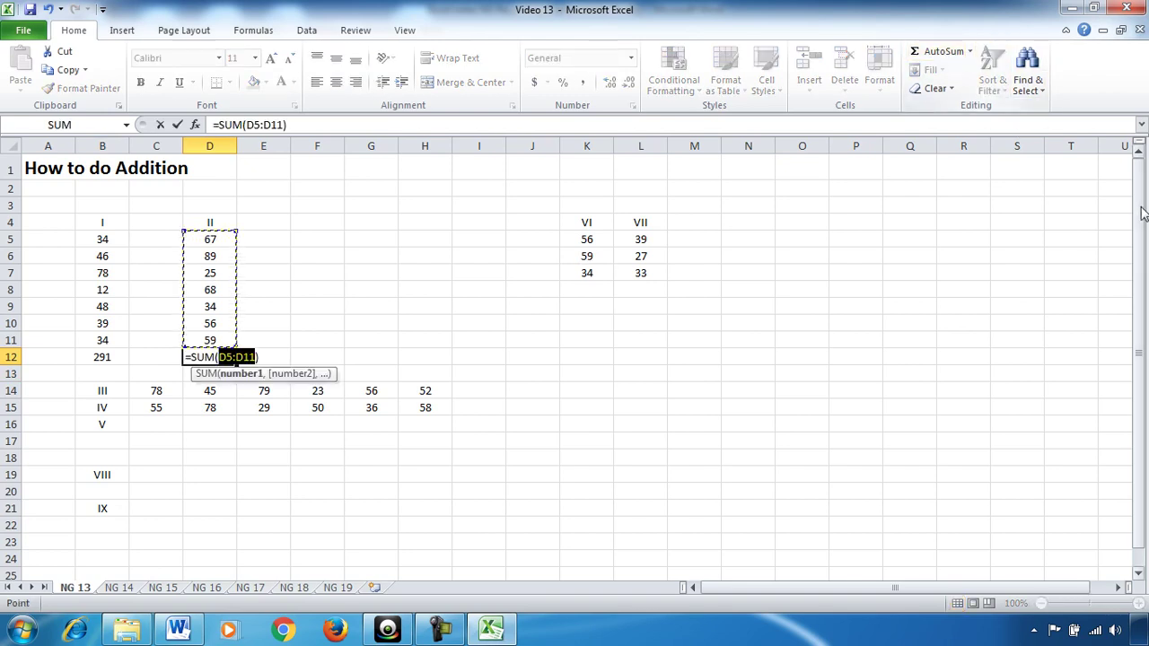
key("Return")
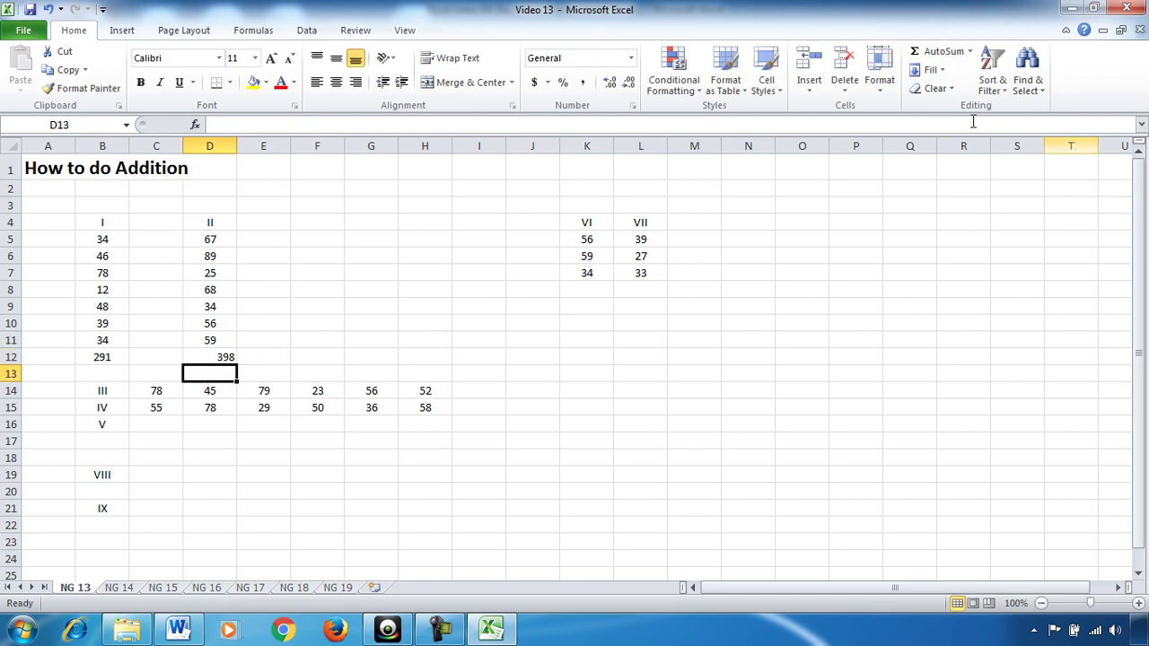
- AutoSum row III into I14 as =SUM(C14:H14), giving 333
left_click(301, 392)
left_click(363, 398)
left_click(432, 397)
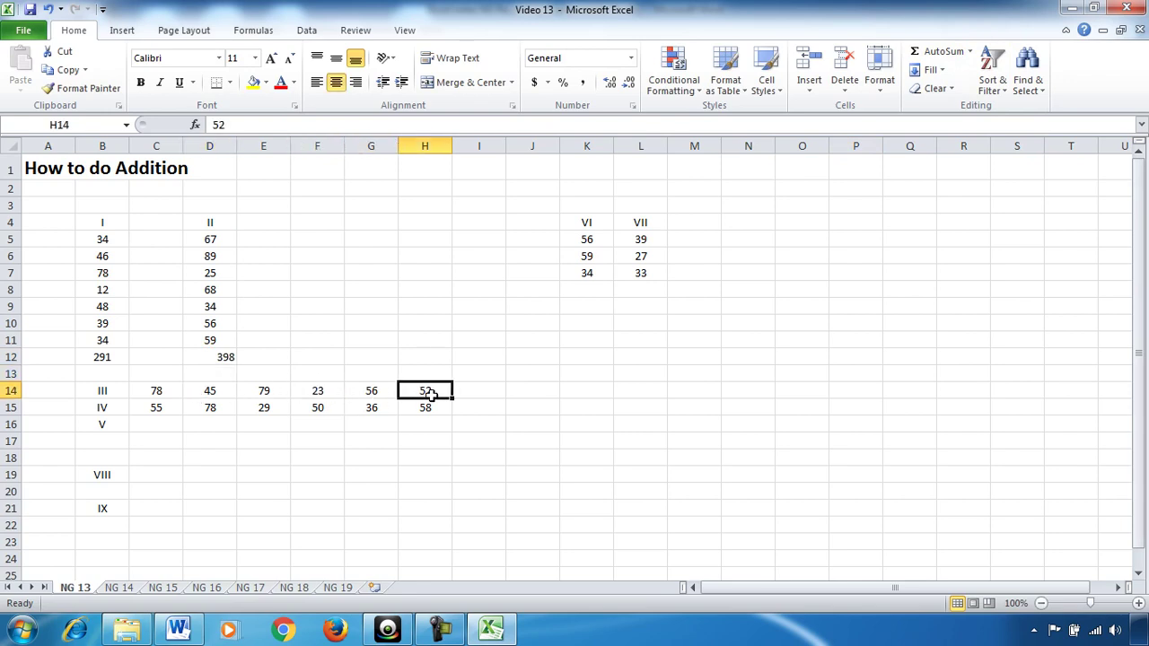
left_click(494, 386)
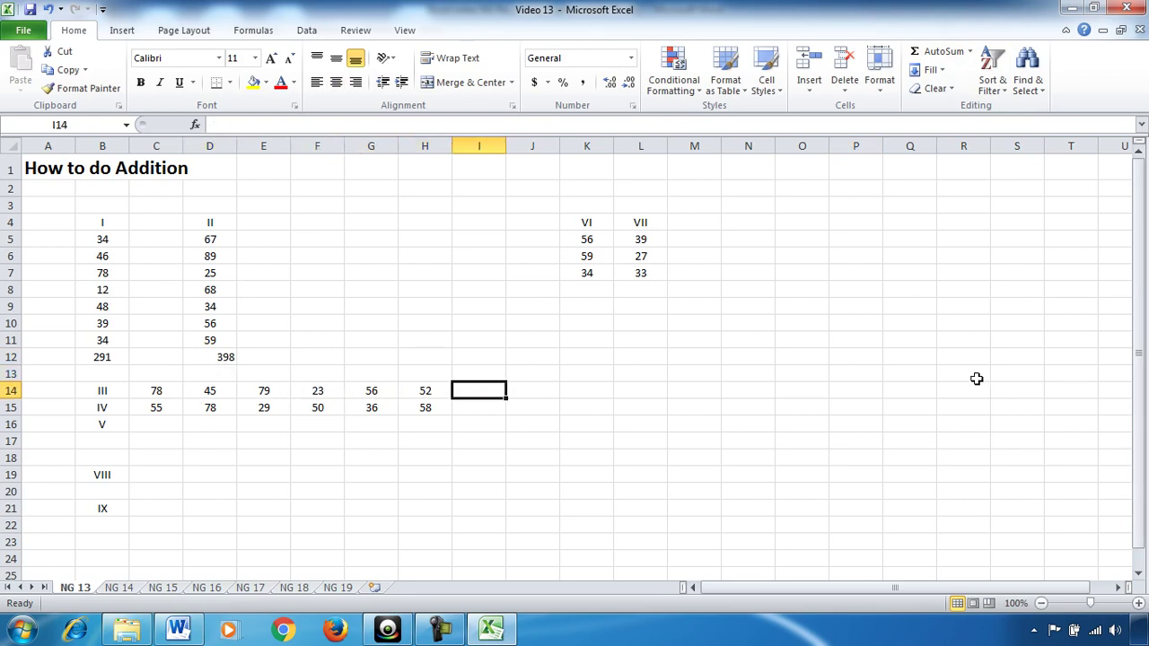
left_click(942, 56)
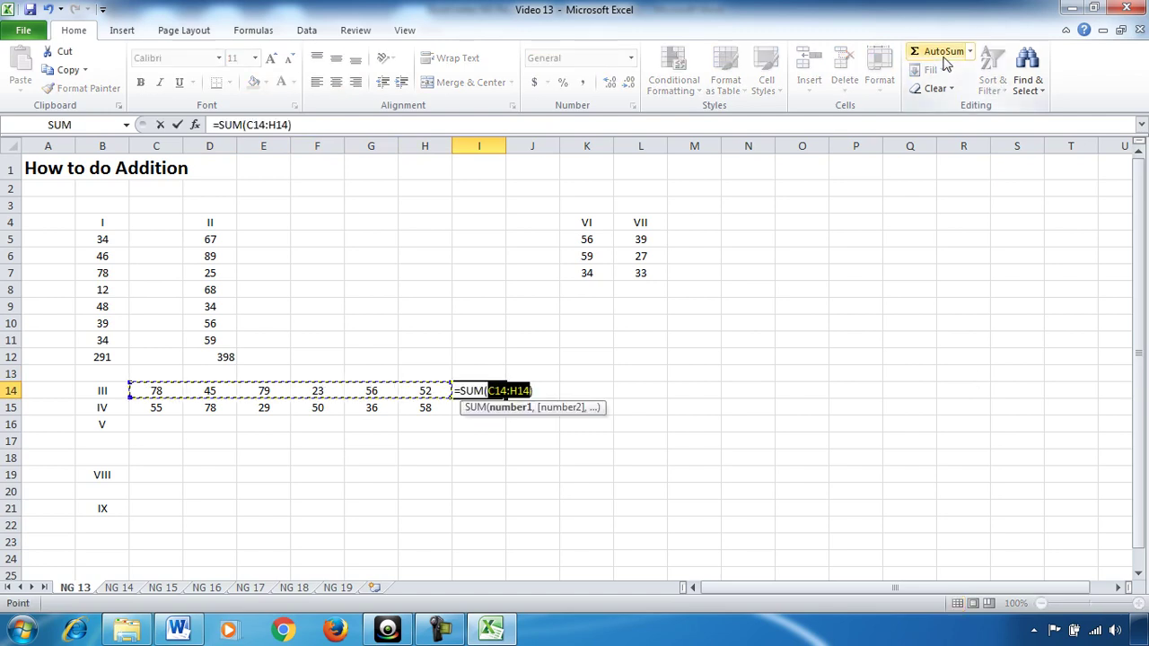
key("Return")
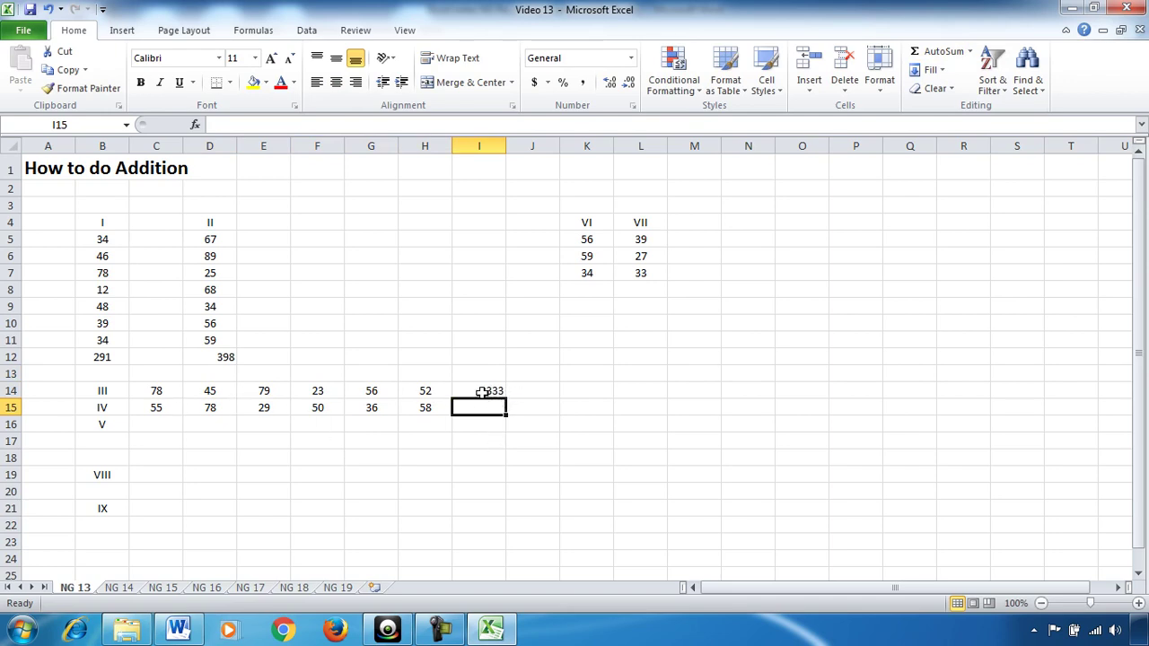
- Fill I14's total formula down to I15, showing row IV's total of 306
left_click(477, 390)
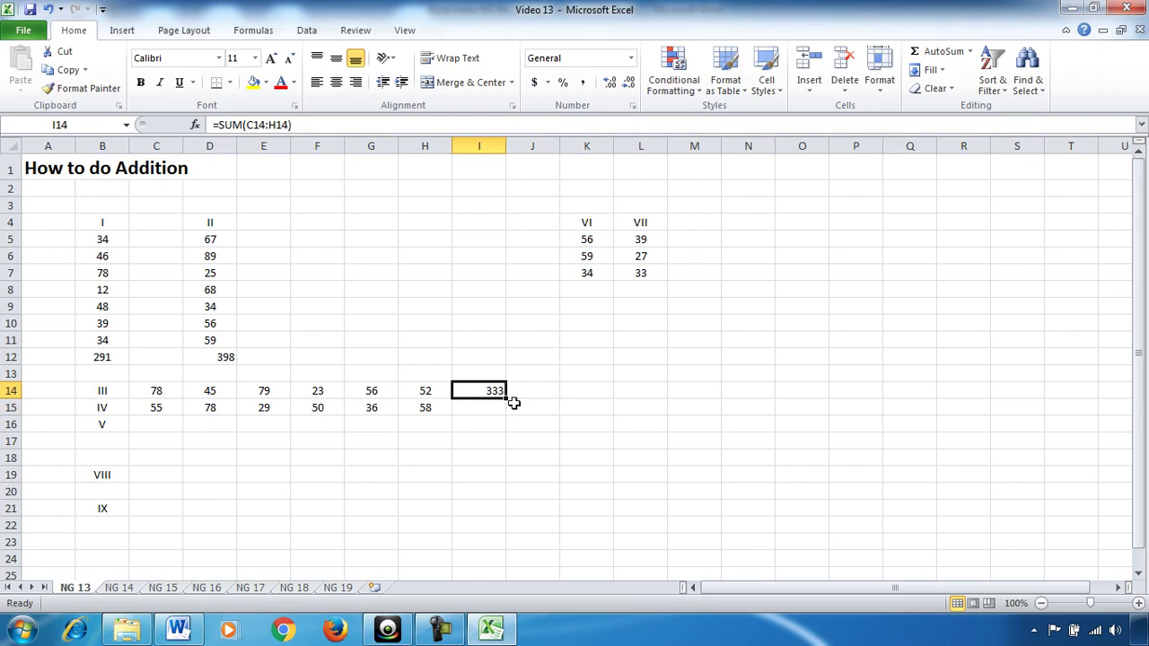
left_click_drag(507, 398, 507, 415)
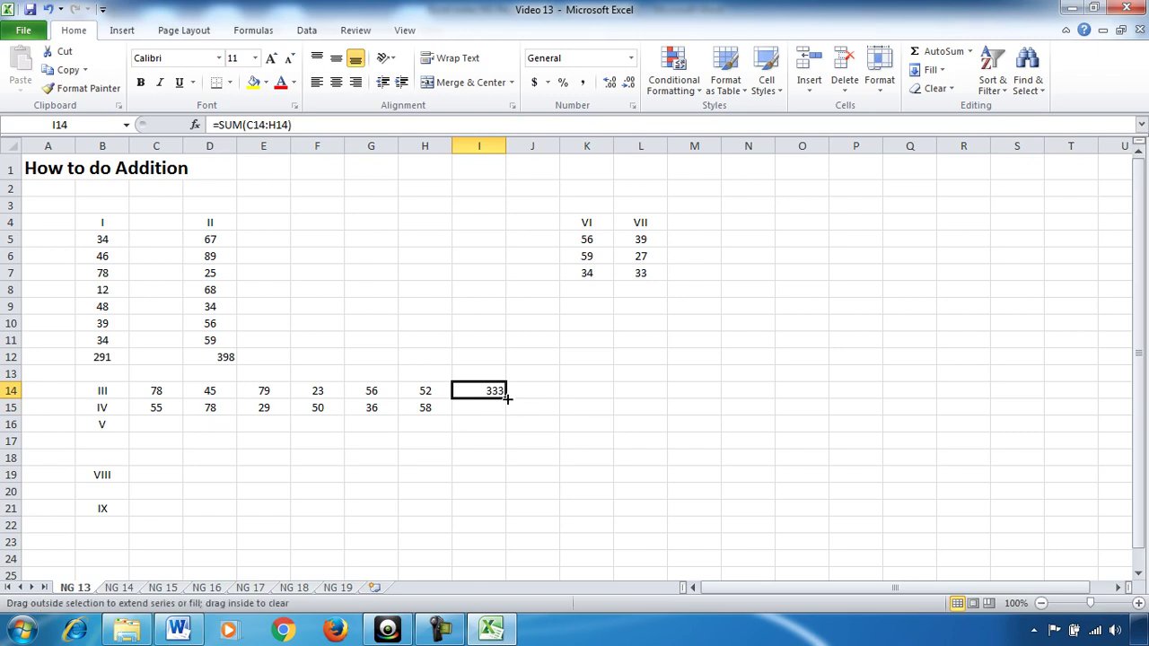
left_click(557, 415)
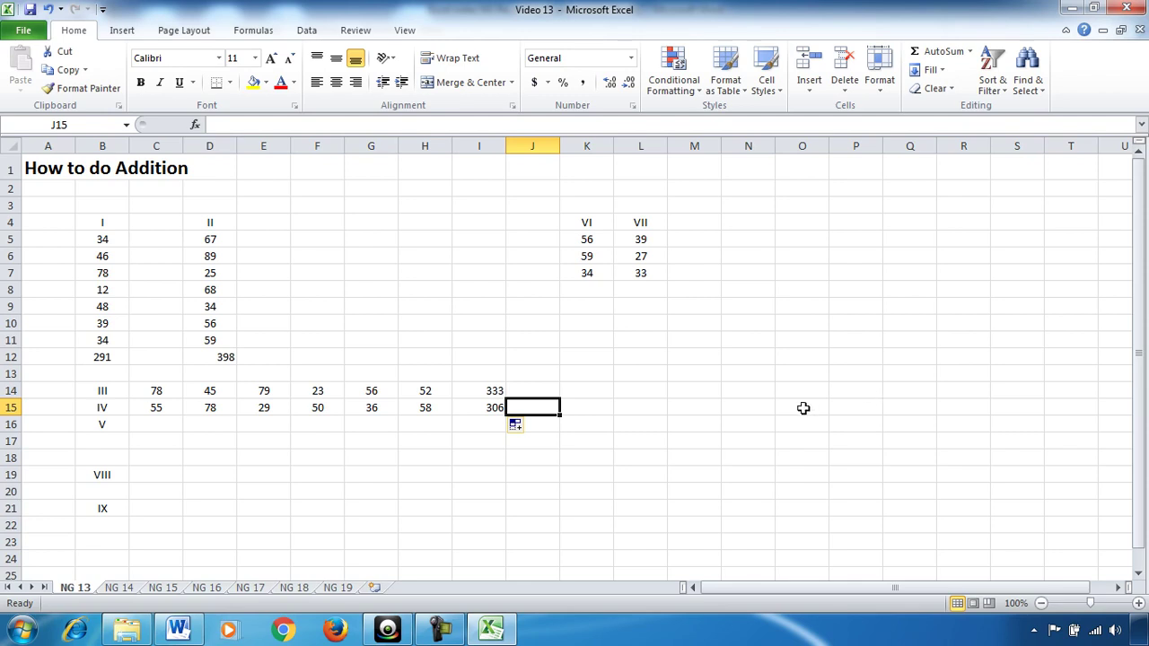
- Extend I14's row-total formula down to I16, which shows 0 for empty row V
left_click(495, 398)
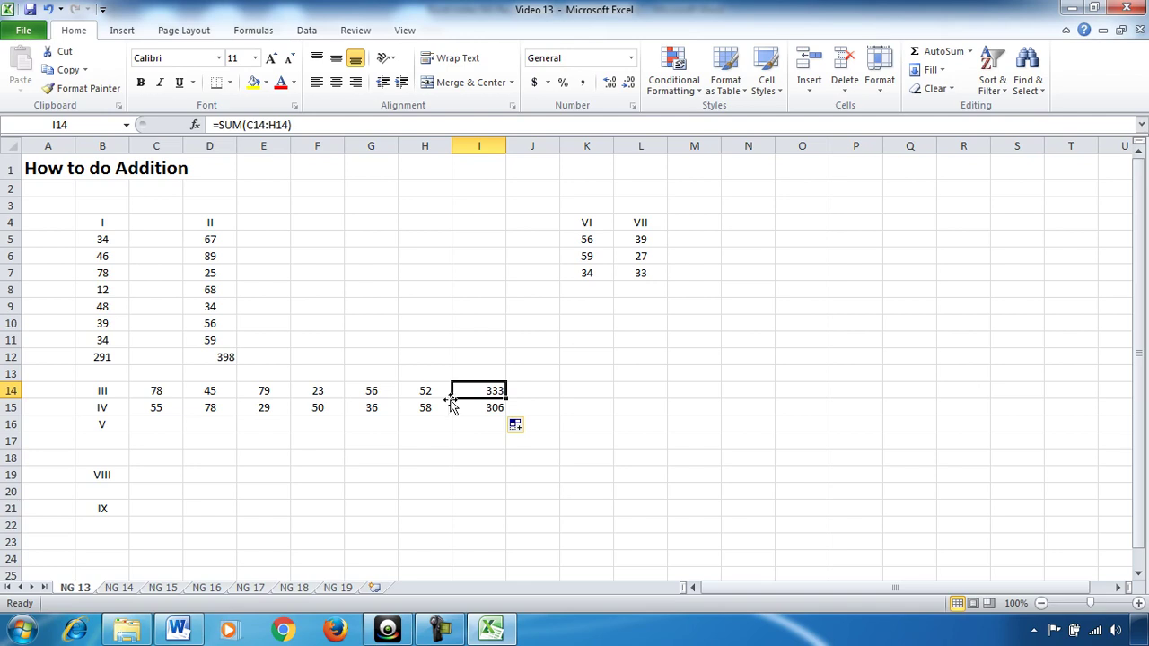
left_click(514, 424)
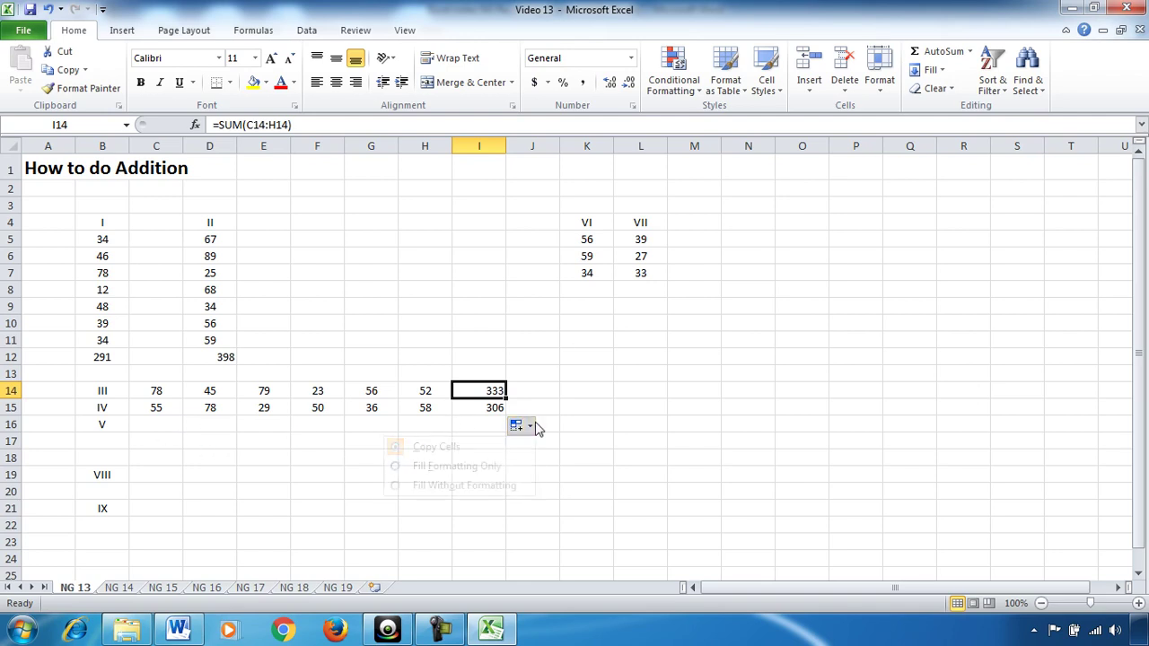
left_click(501, 411)
left_click(499, 392)
left_click_drag(506, 399, 505, 428)
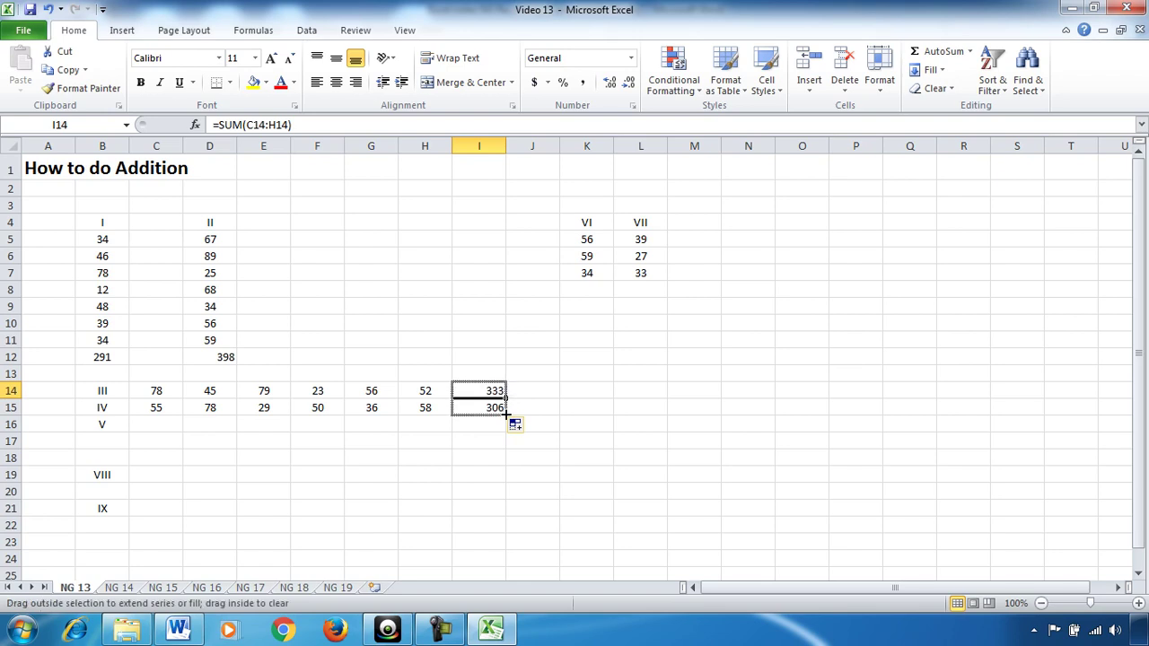
left_click(597, 409)
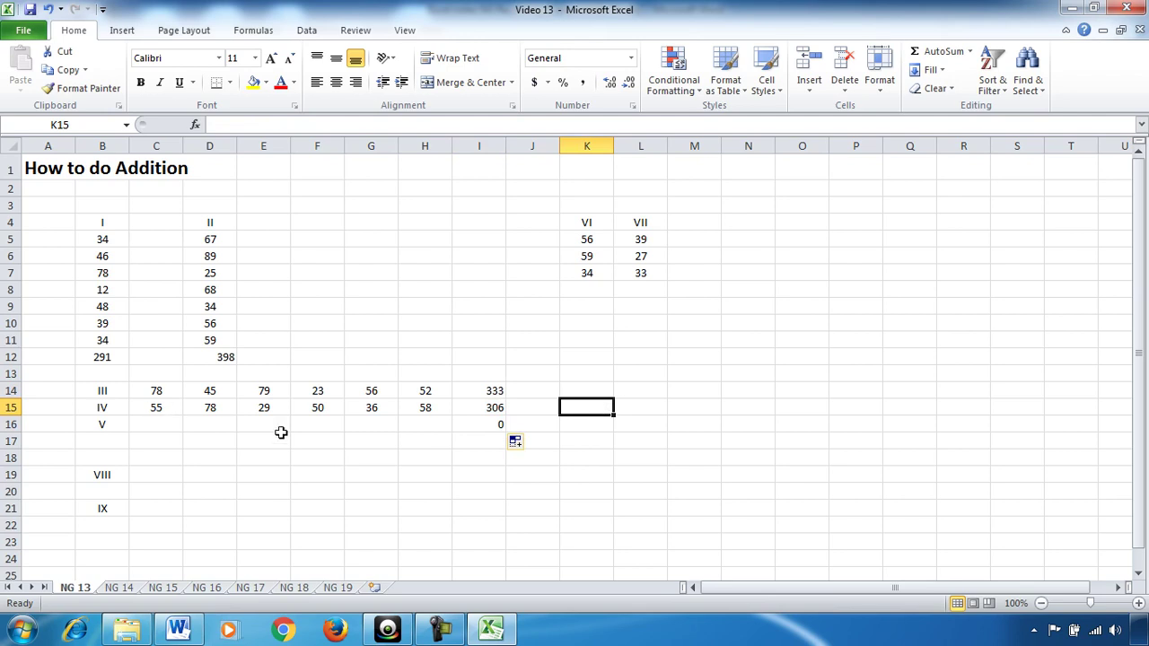
- Enter 10 in C16 and 20 in D16 for row V
left_click(170, 430)
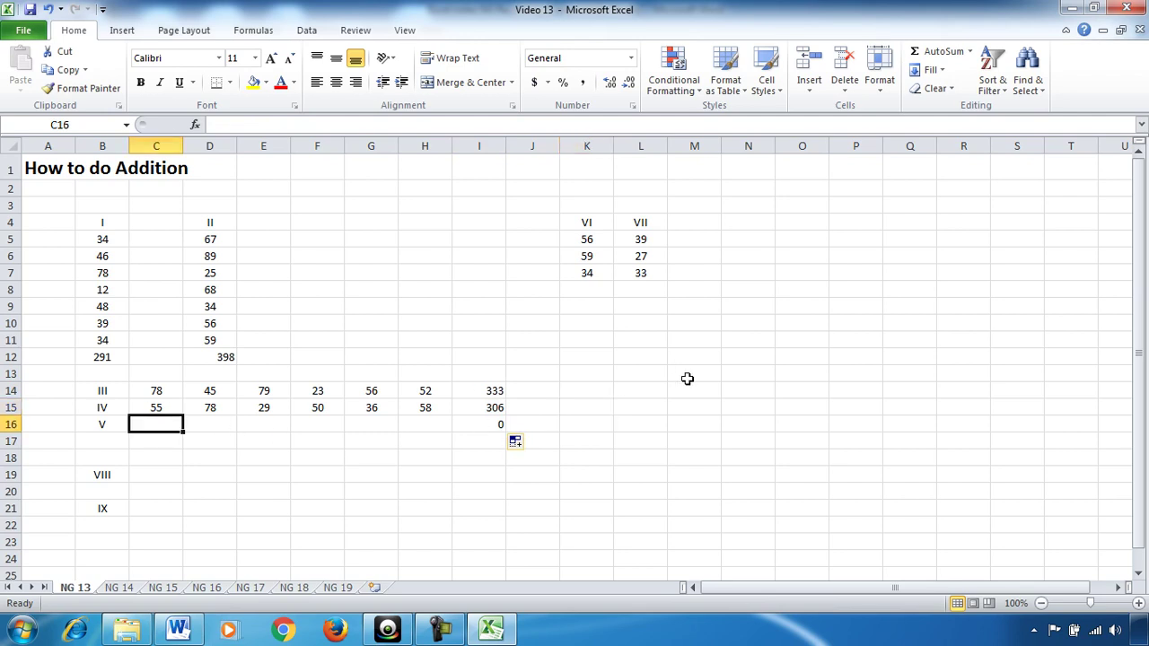
type("10")
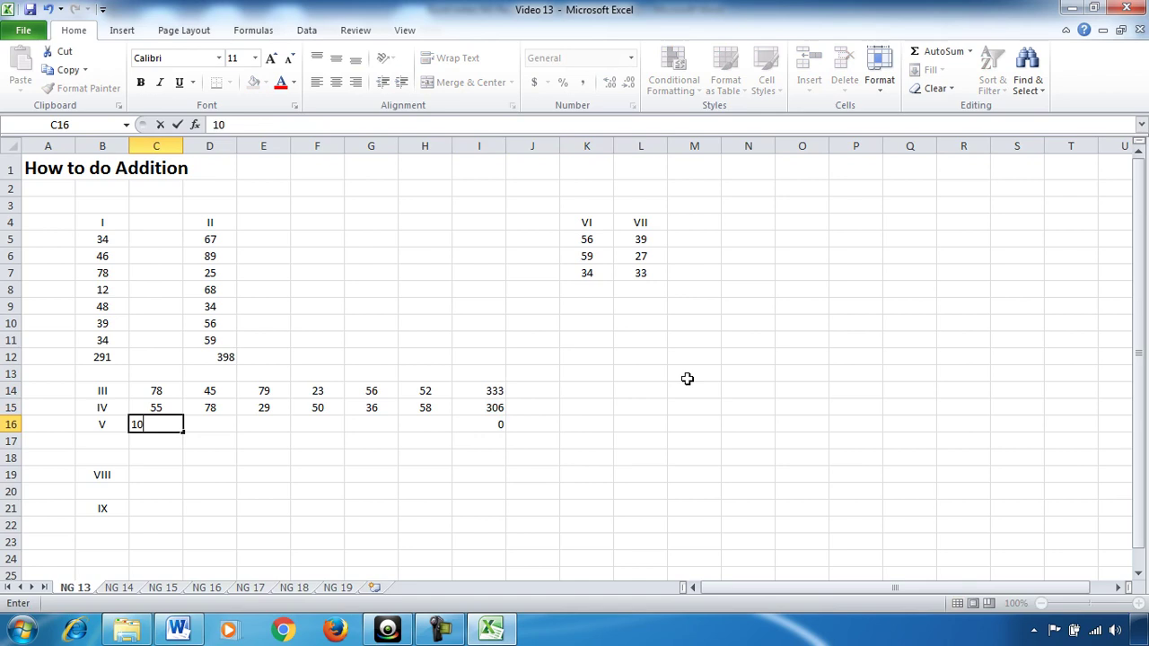
key("Tab")
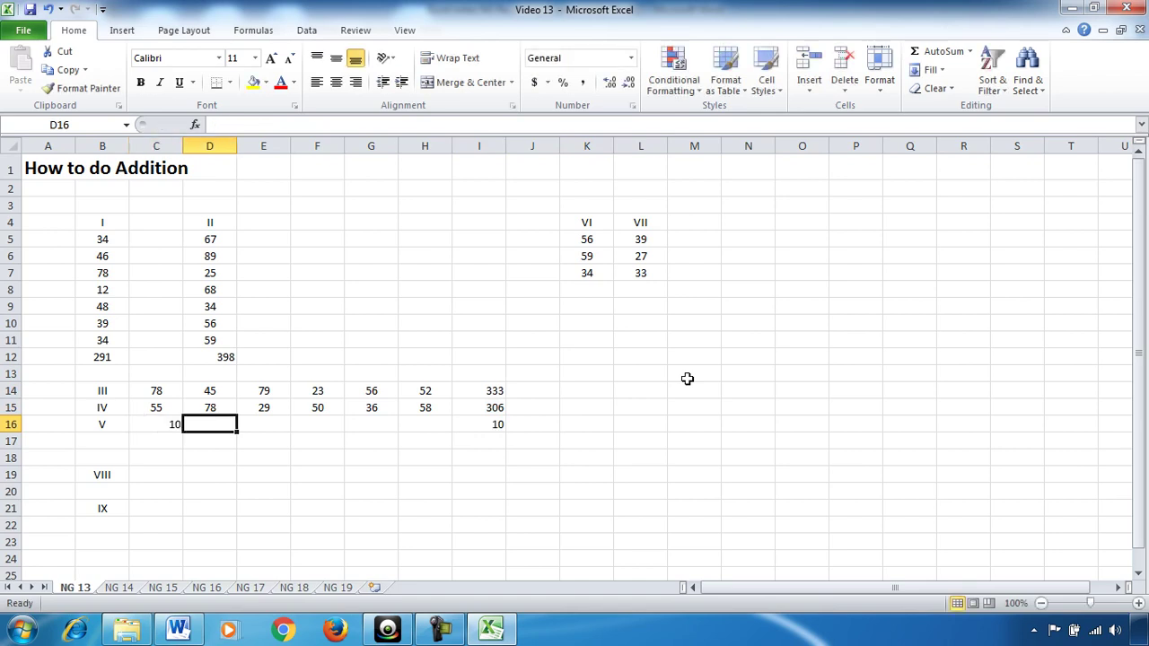
type("20")
key("Tab")
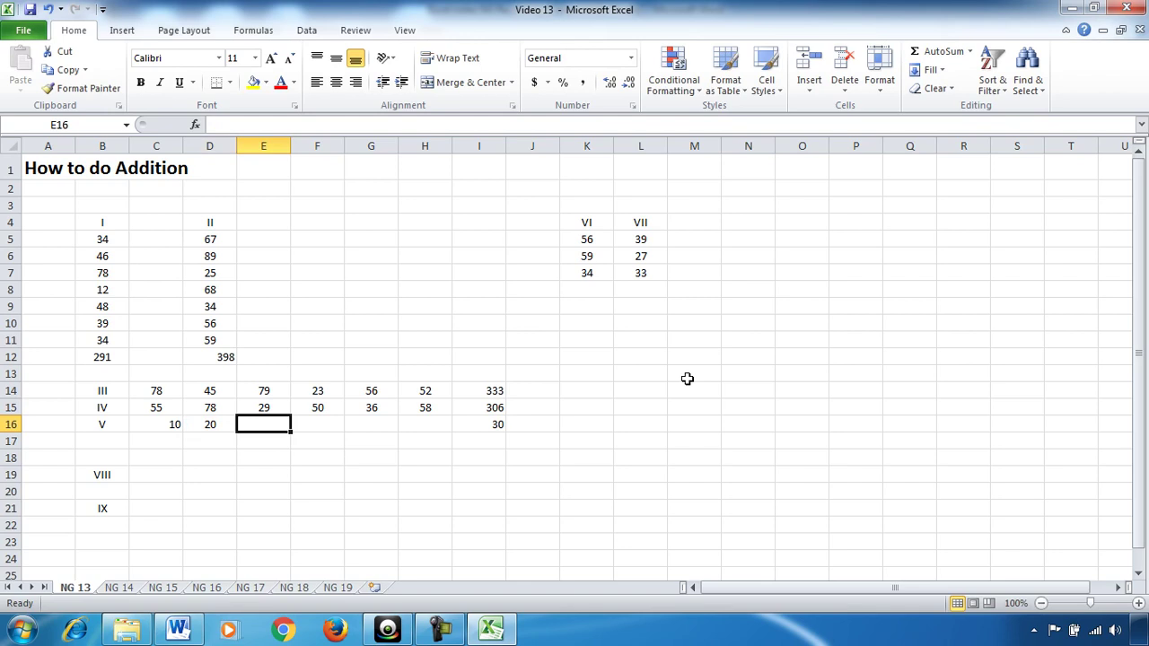
left_click(167, 423)
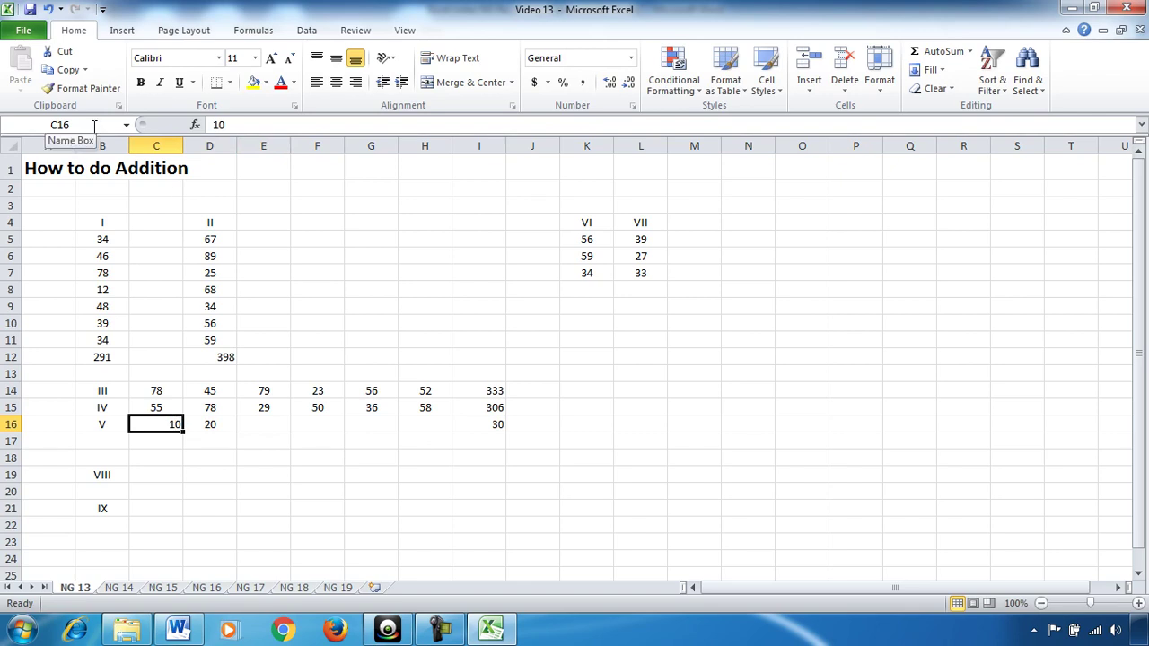
left_click(223, 427)
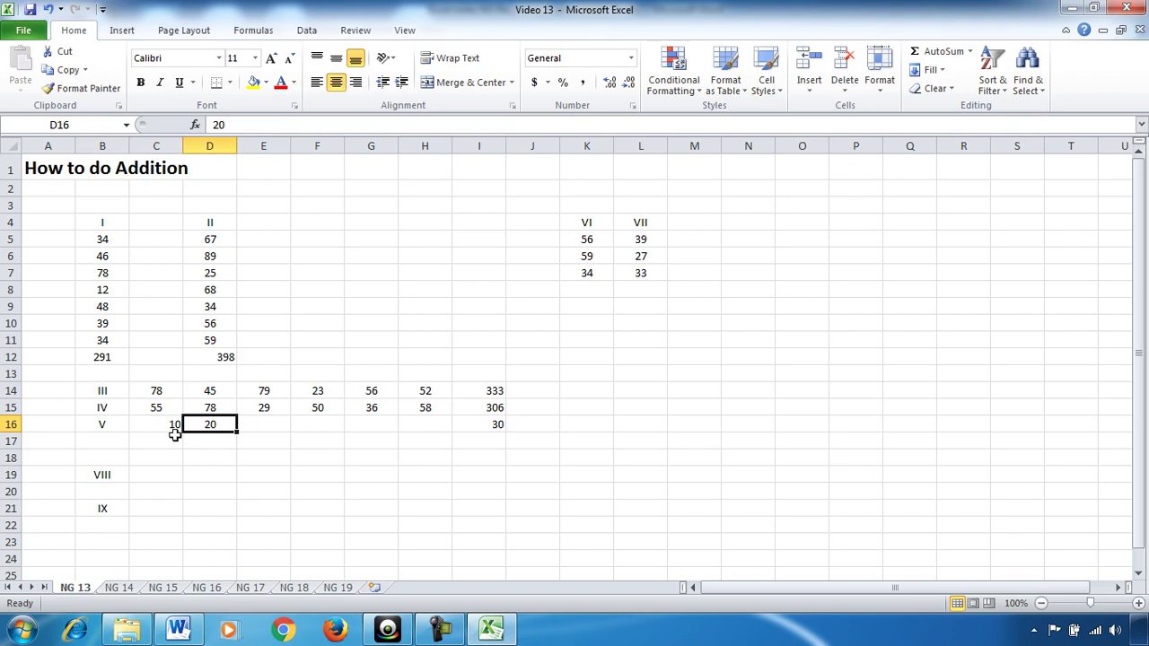
left_click(429, 418)
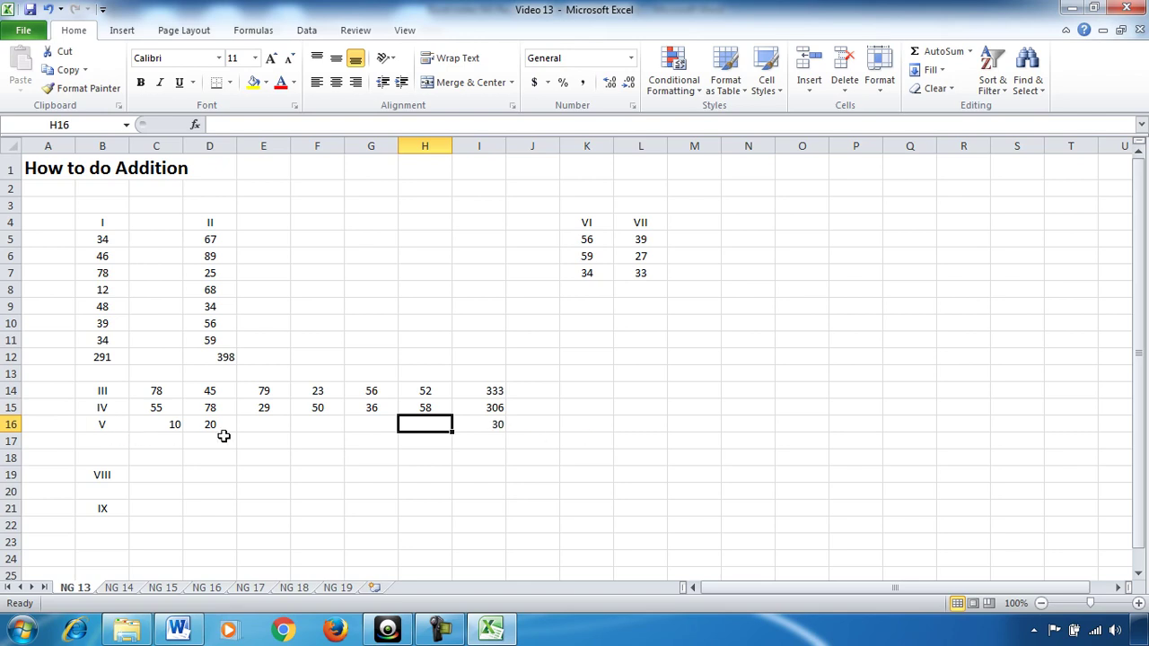
- Enter 40 in E16 so I16 totals 70, select K8:L8, and bring up Word
left_click(259, 426)
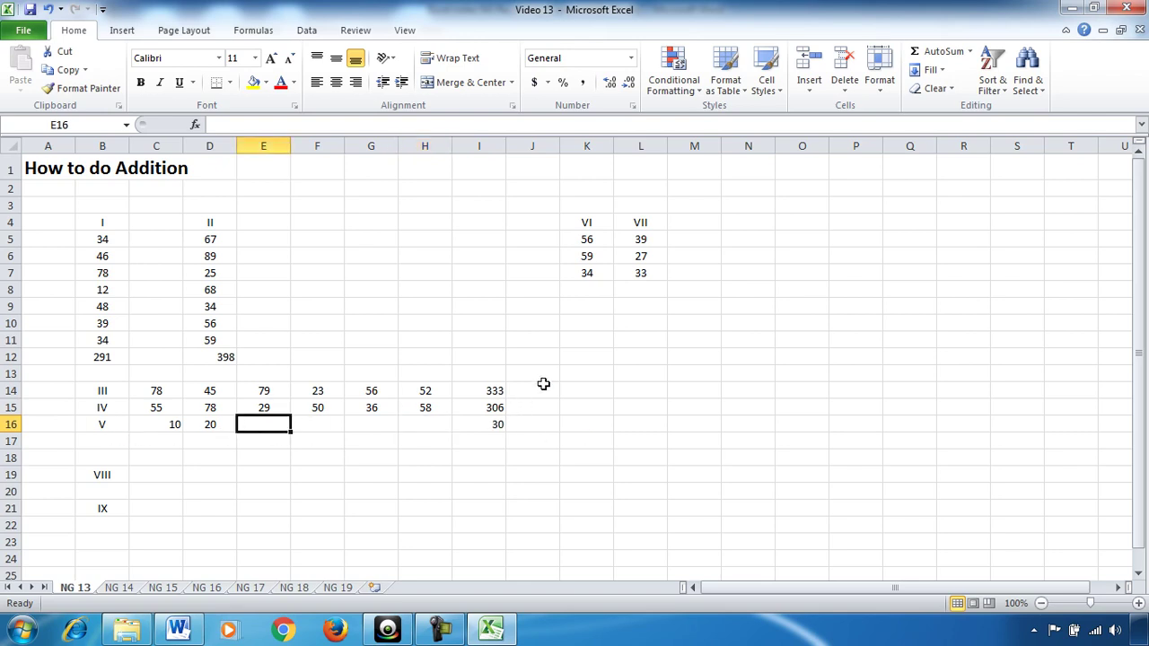
type("40")
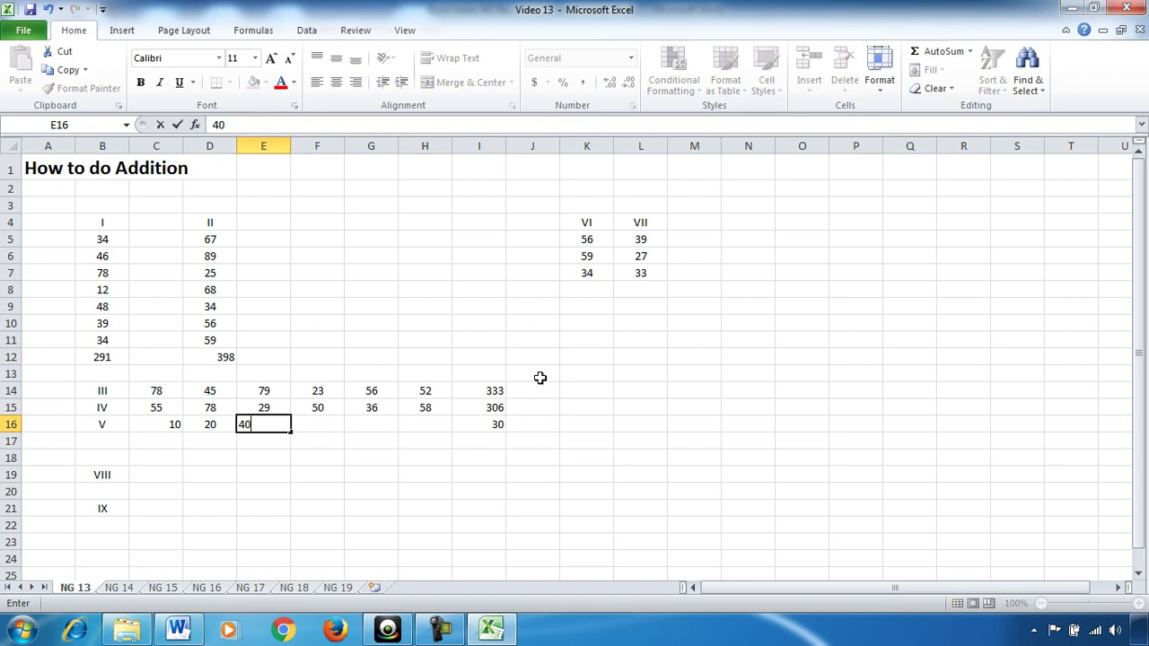
key("Tab")
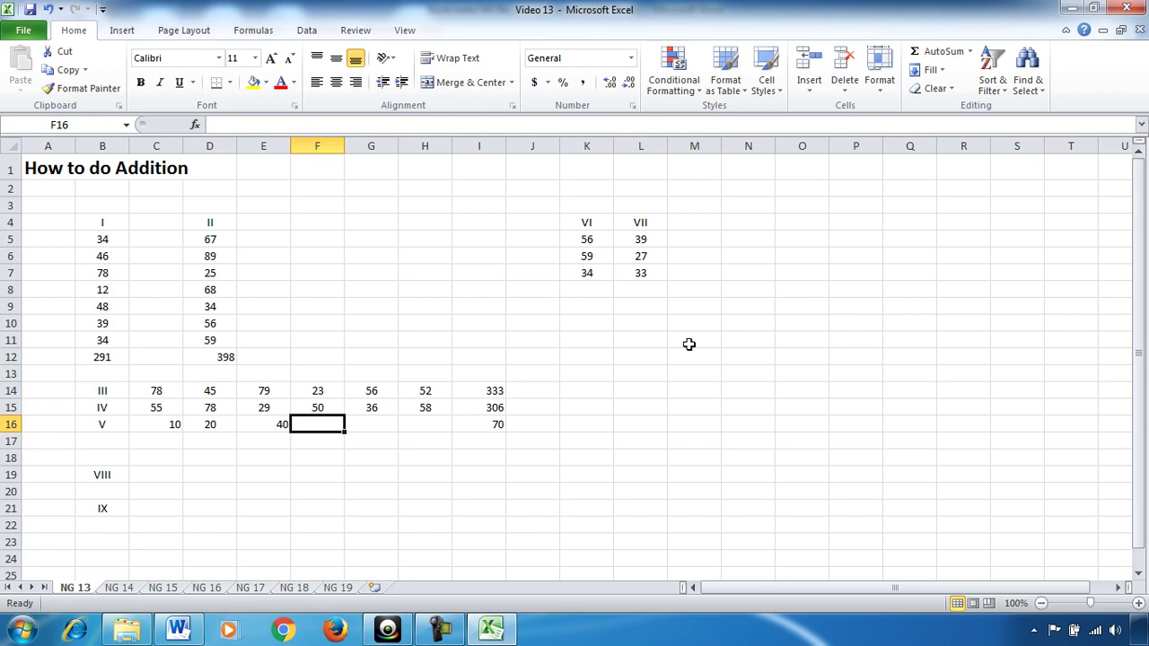
left_click_drag(582, 292, 634, 301)
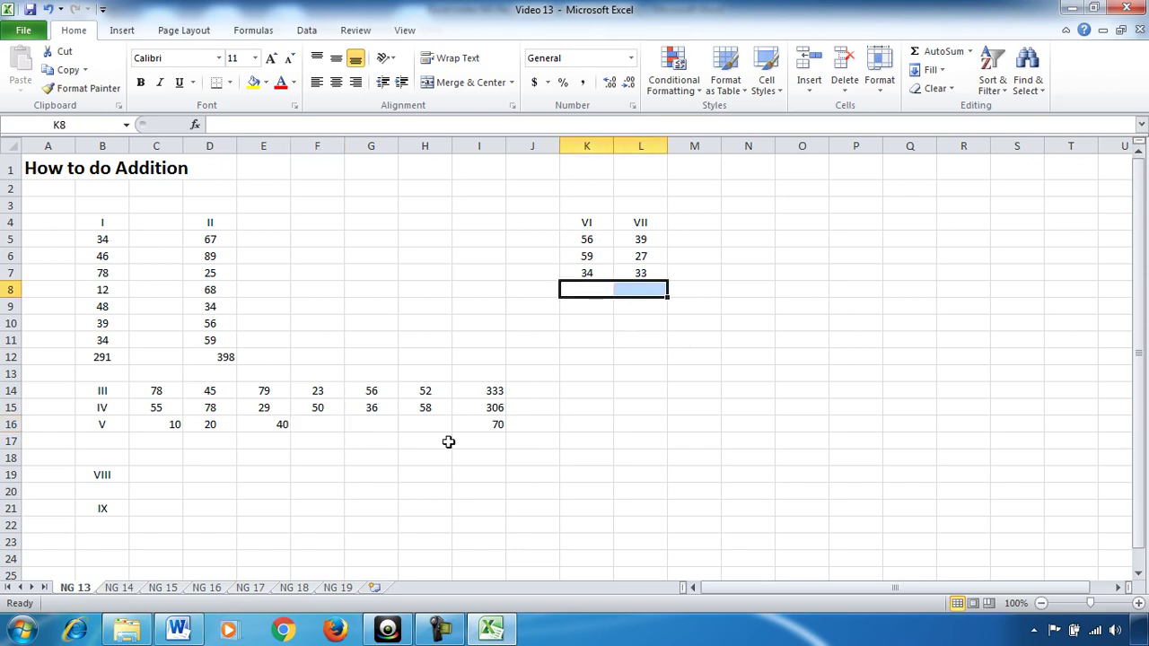
left_click(178, 630)
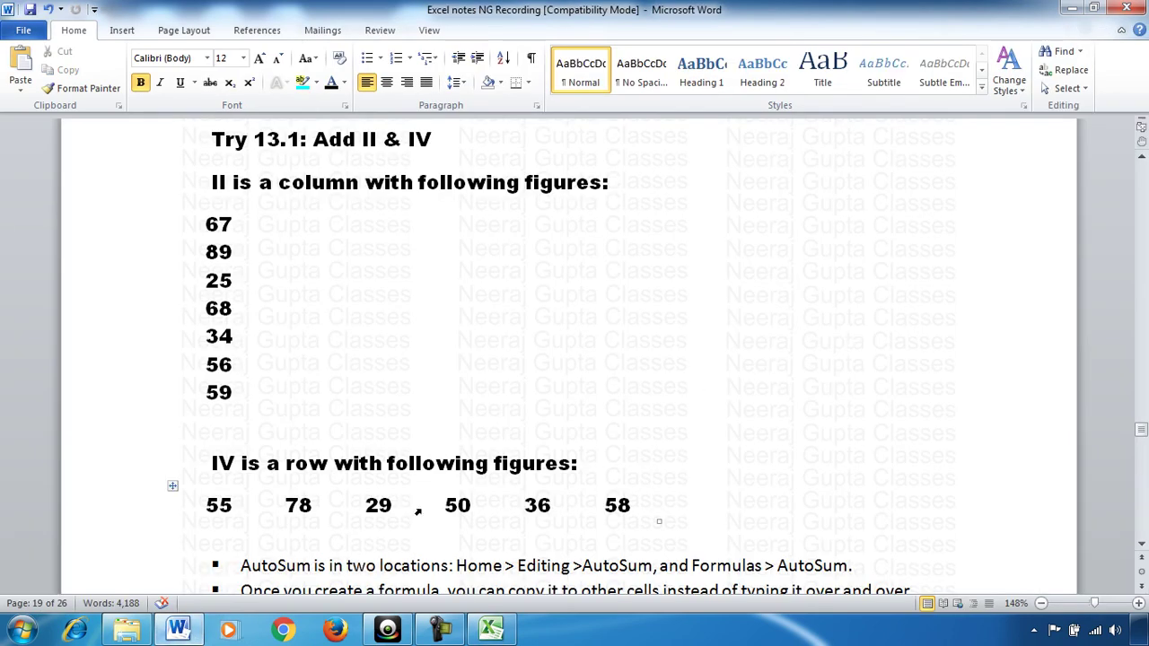
- Scroll the Word notes to Try 13.3 on VI and VII, then return to Excel
scroll(418, 508, "down", 3)
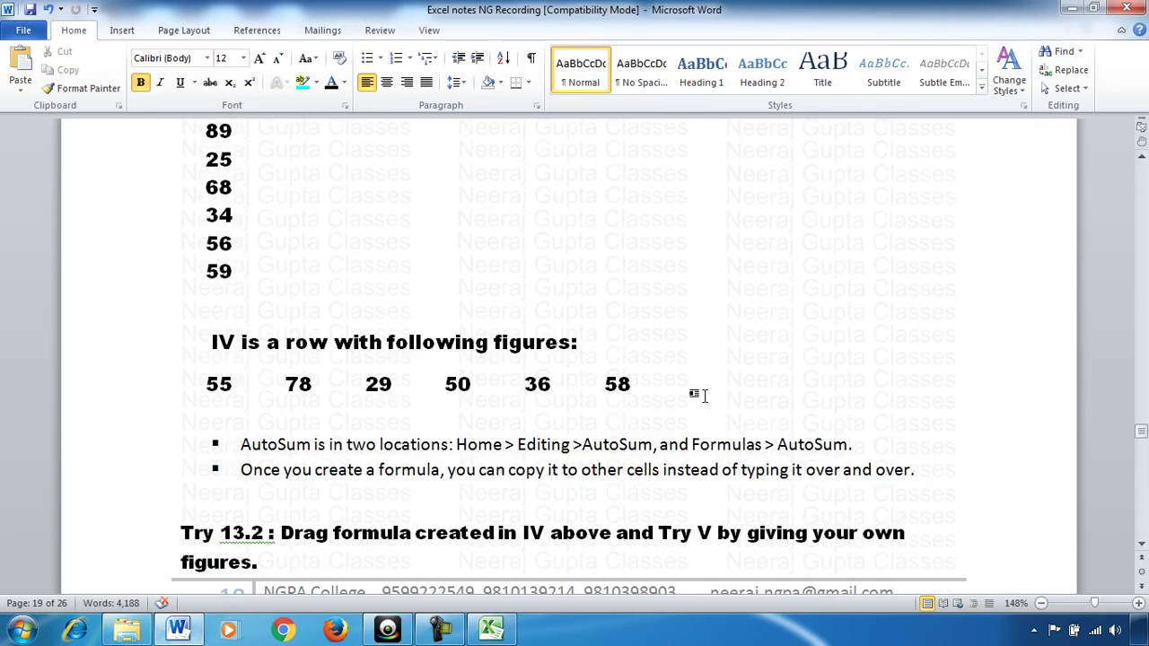
scroll(706, 396, "down", 2)
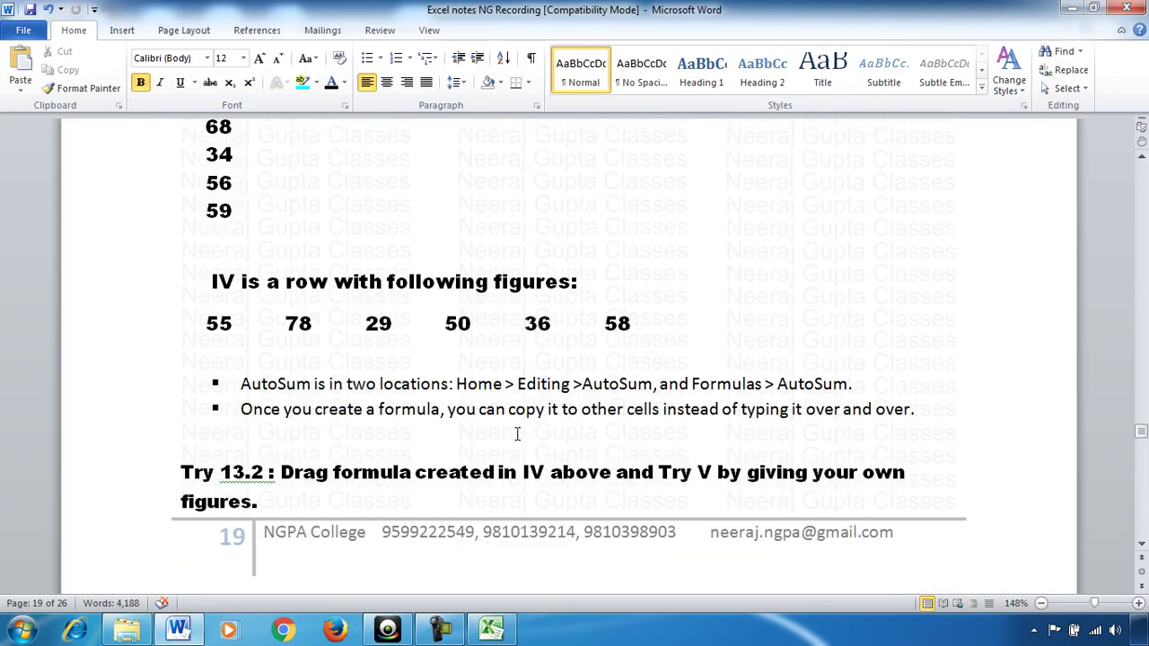
scroll(518, 434, "down", 3)
scroll(515, 441, "down", 3)
scroll(515, 431, "down", 2)
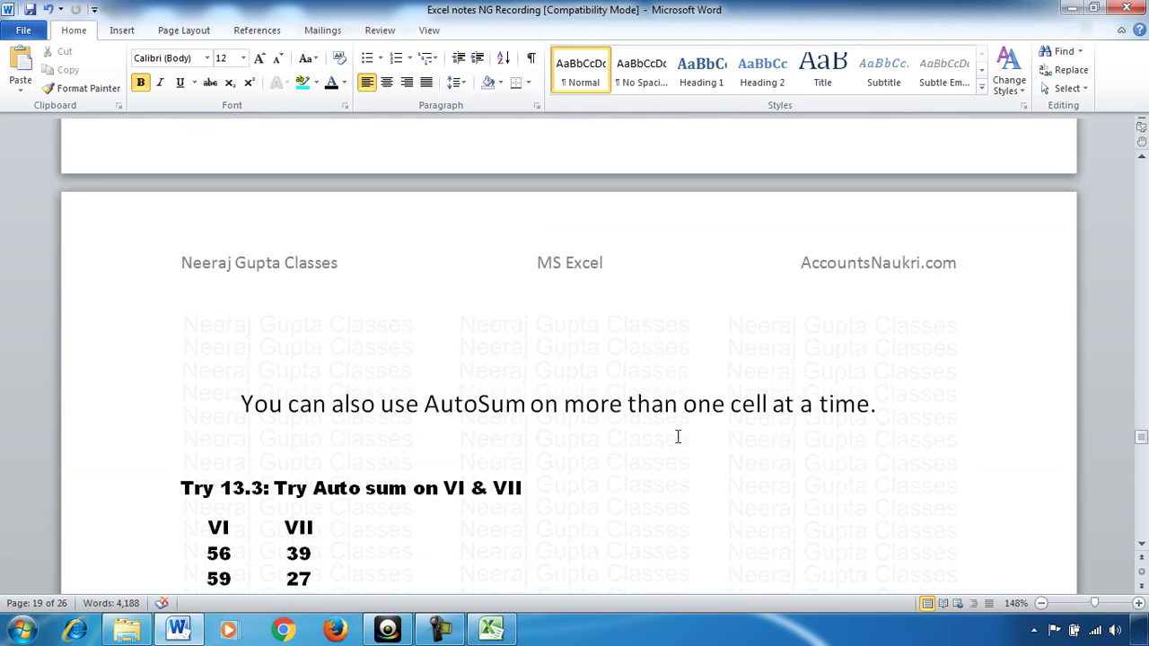
scroll(859, 428, "down", 2)
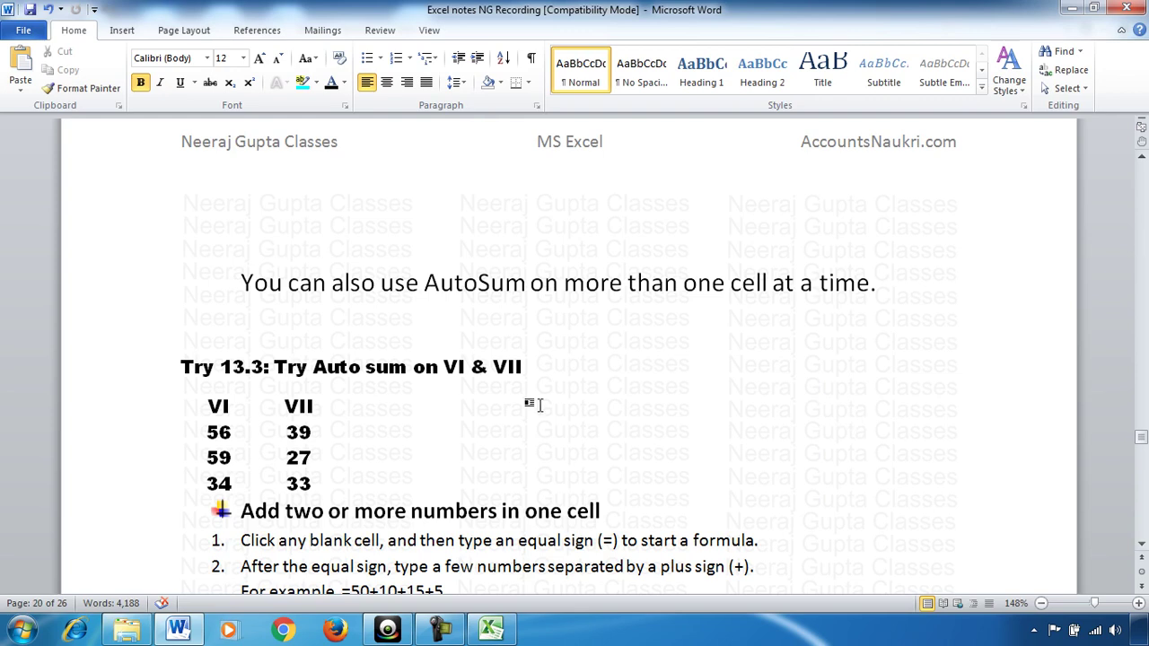
left_click(494, 628)
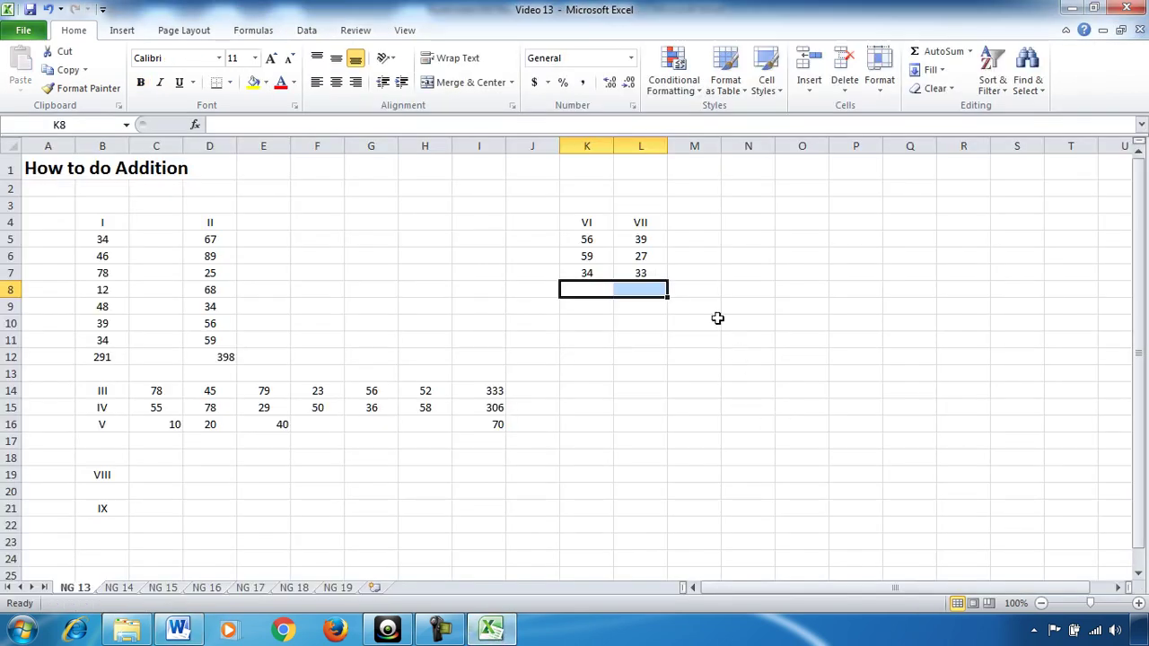
- Select K8:L8 and AutoSum both columns, giving 149 in K8 and 99 in L8
left_click(781, 277)
left_click_drag(579, 295, 664, 290)
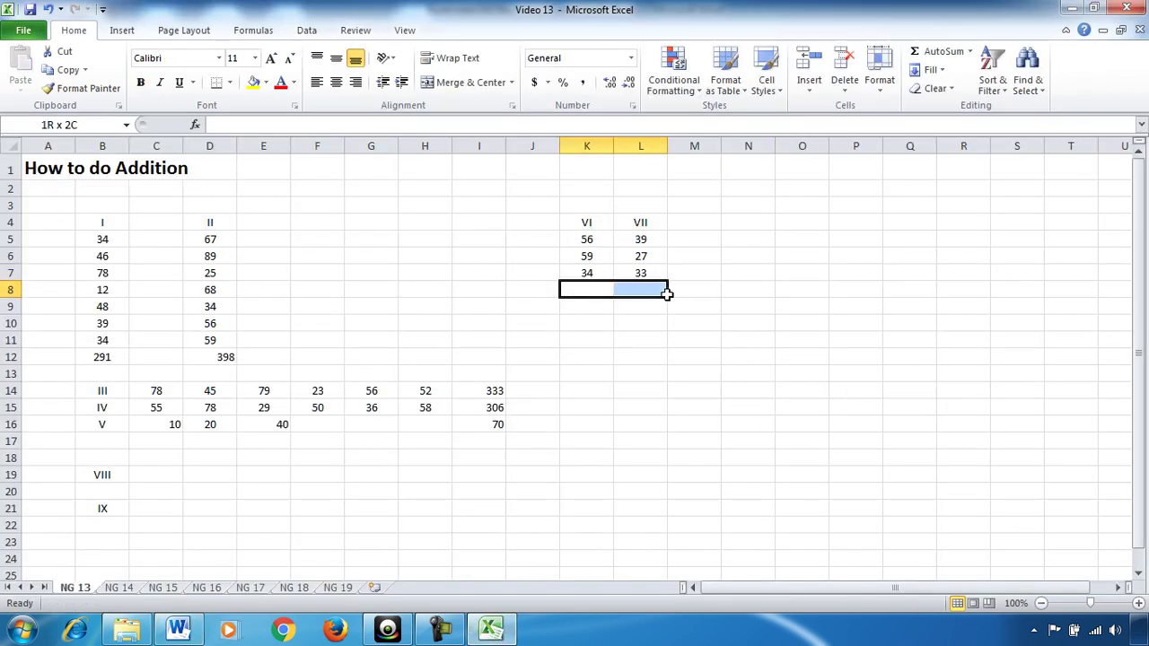
left_click(951, 54)
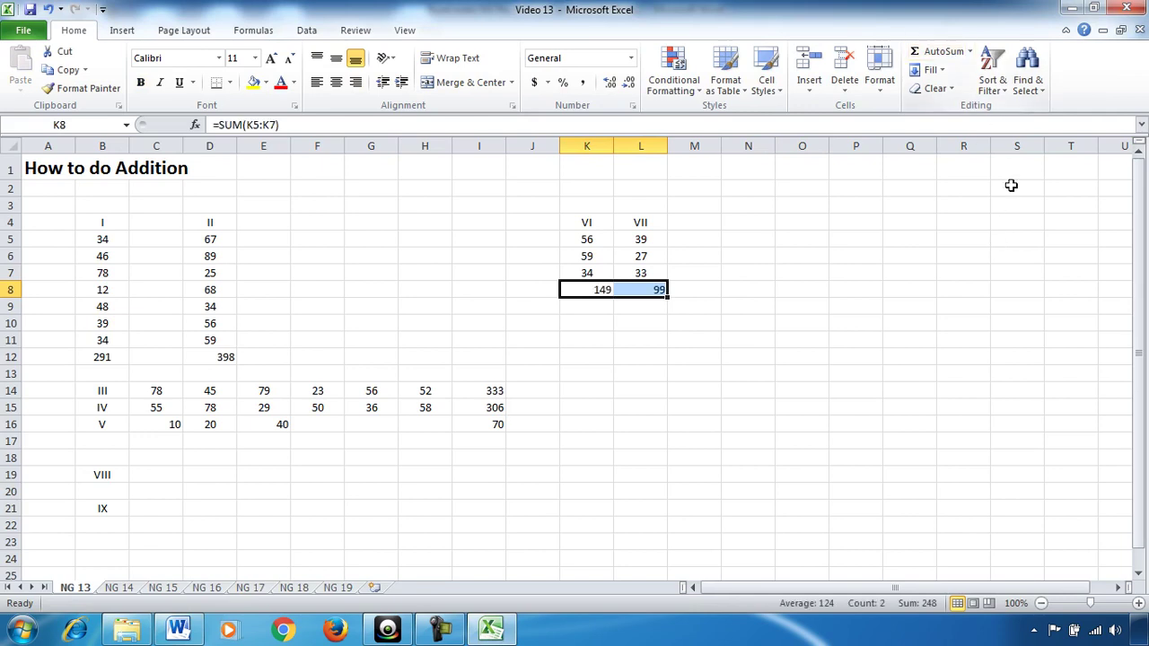
left_click(951, 335)
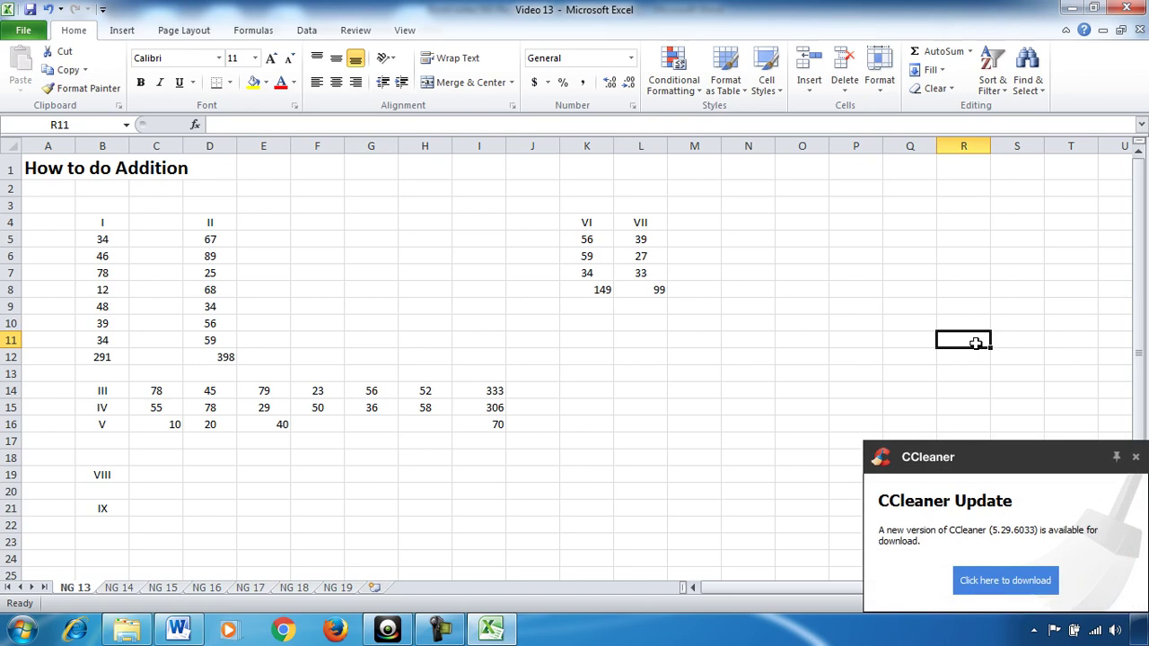
- Close the CCleaner Update popup in the lower right corner
left_click(1136, 457)
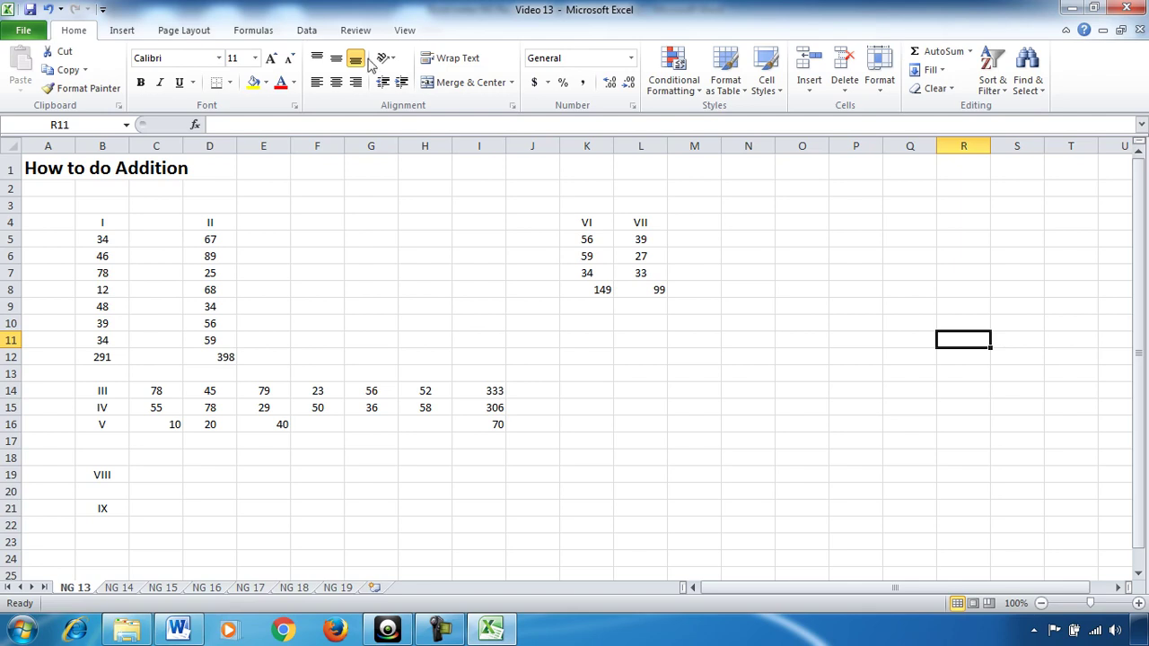
- Switch to Word and scroll the notes to the Try 13.3 exercise
left_click(190, 629)
scroll(488, 320, "up", 2)
scroll(487, 320, "up", 7)
scroll(485, 321, "up", 6)
scroll(487, 321, "up", 3)
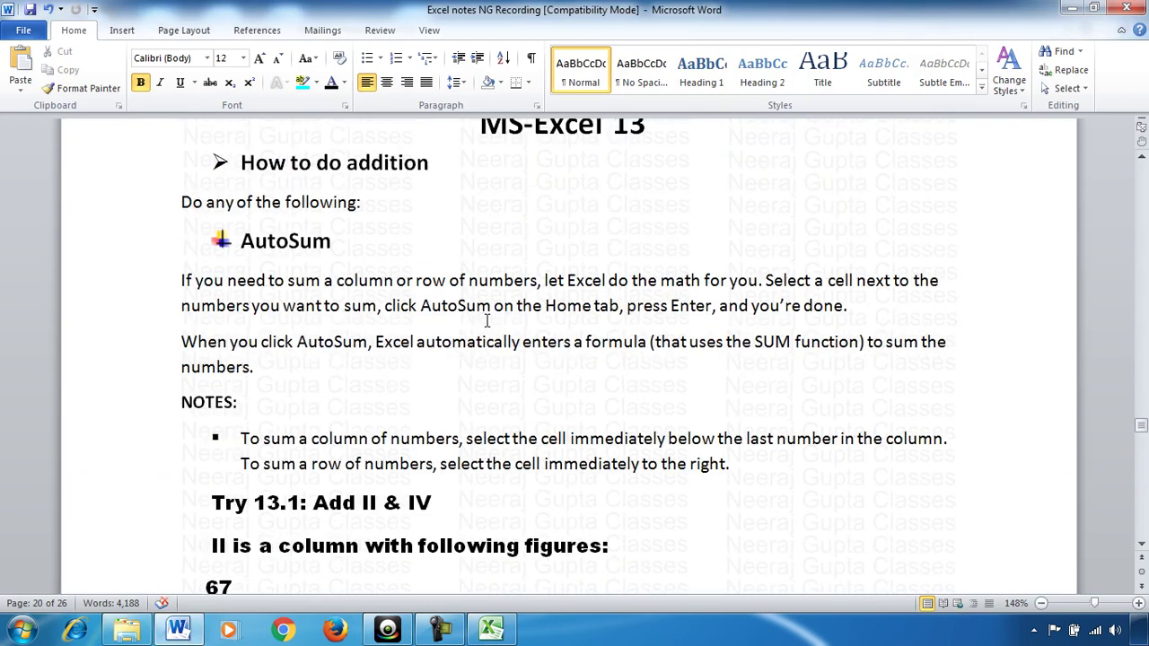
scroll(456, 187, "down", 5)
scroll(452, 195, "down", 8)
scroll(449, 198, "down", 1)
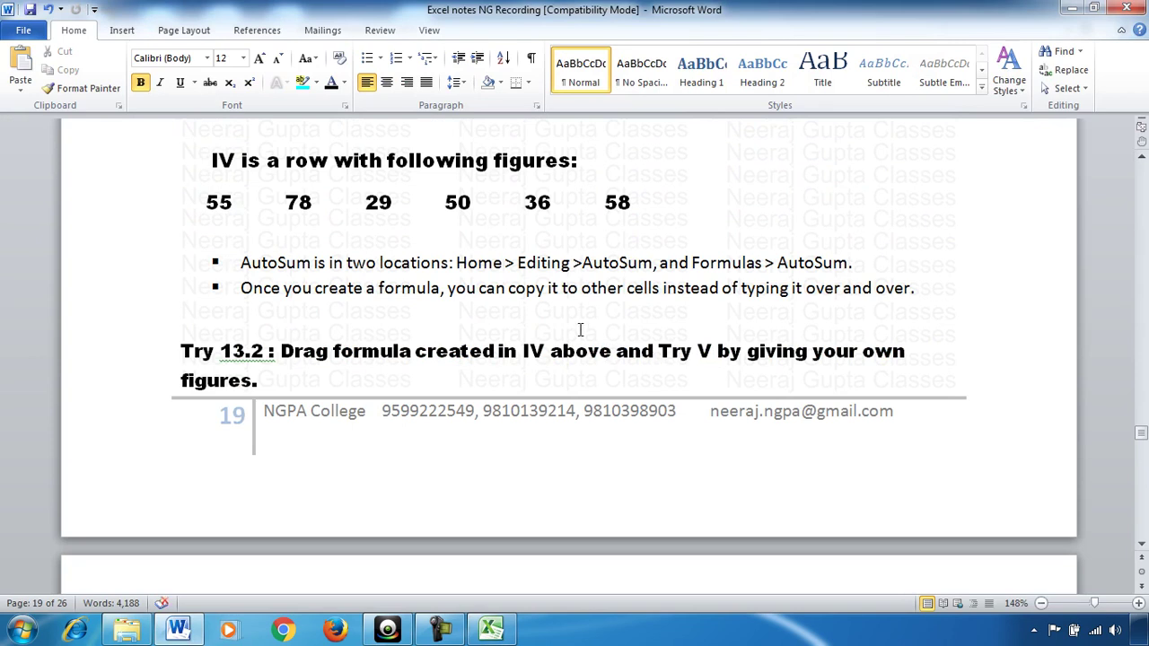
scroll(582, 332, "down", 3)
scroll(581, 331, "down", 3)
scroll(581, 329, "down", 3)
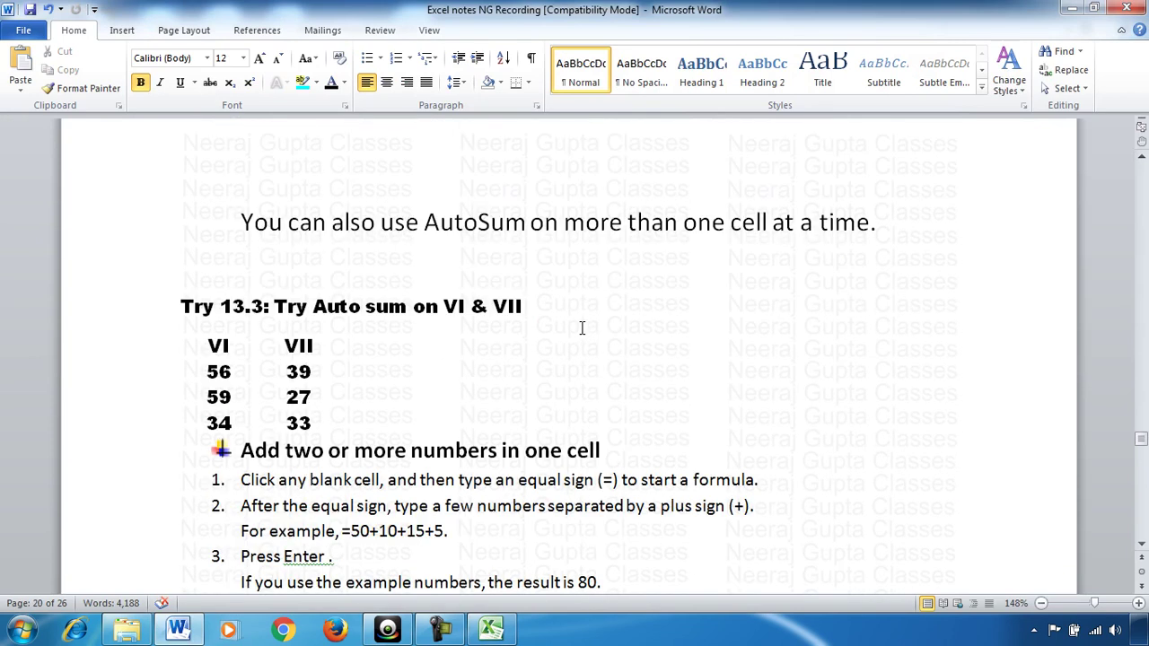
scroll(581, 326, "down", 1)
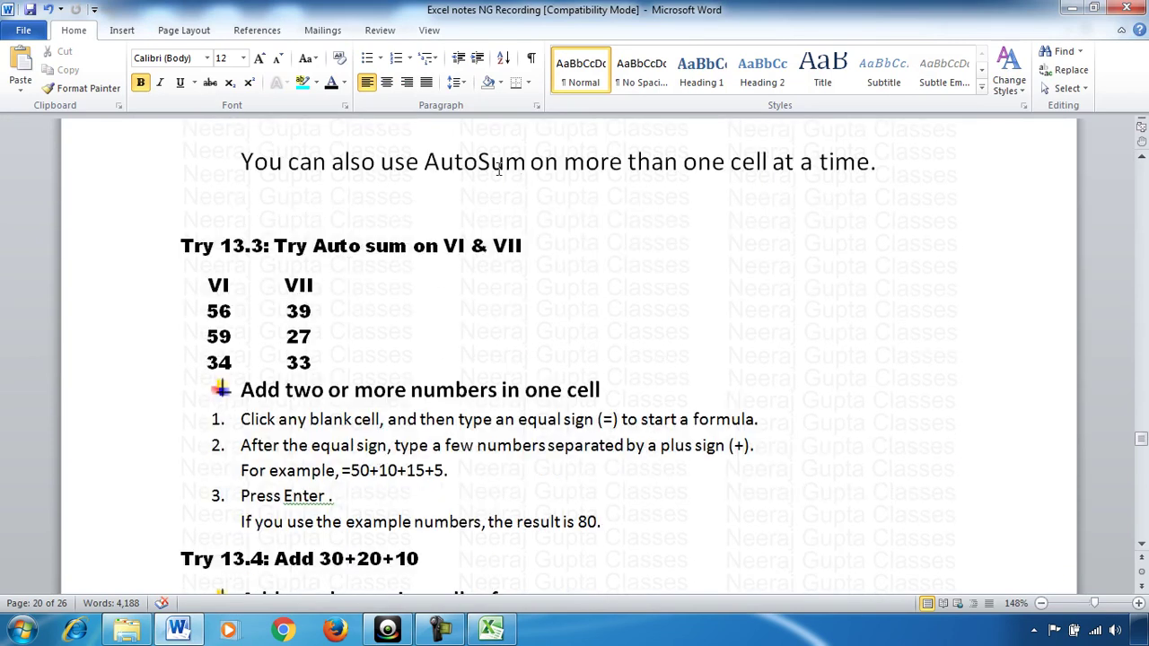
- Highlight 'AutoSum on more than one cell at a time.' in cyan
left_click_drag(423, 162, 884, 163)
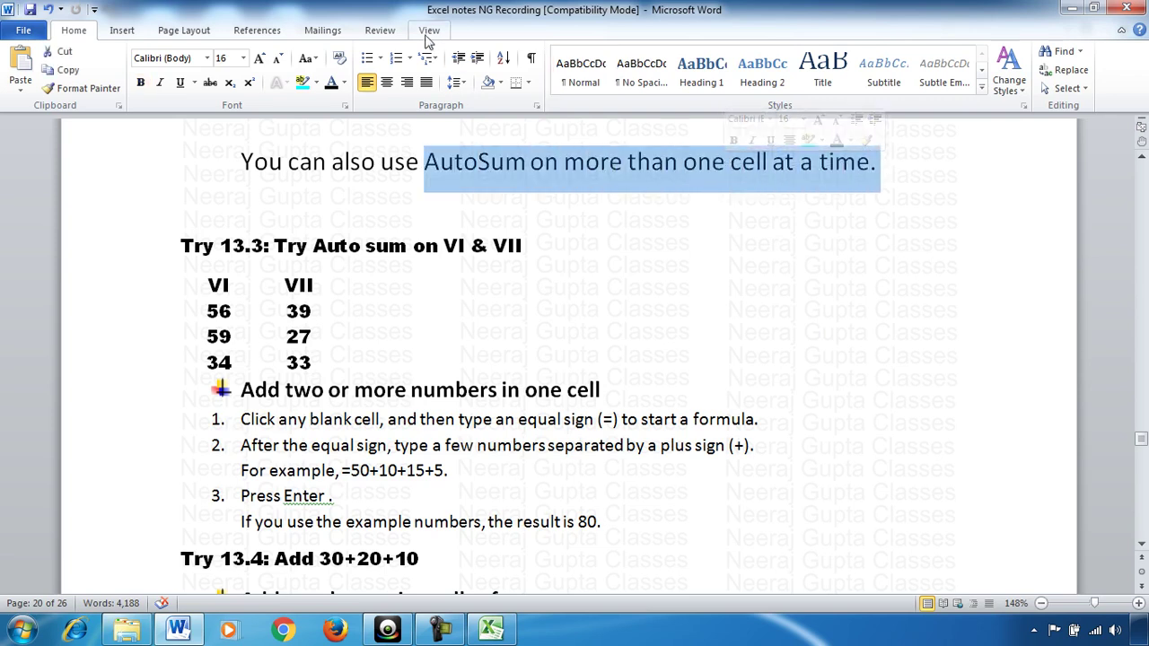
left_click(303, 82)
left_click(721, 305)
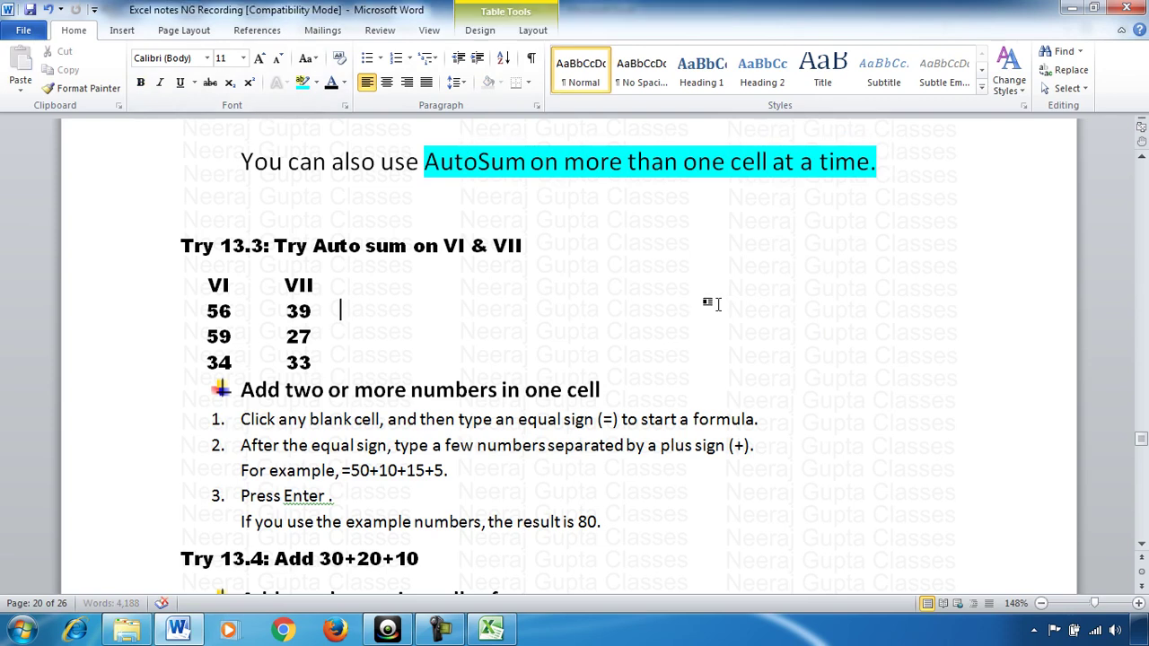
scroll(512, 276, "down", 3)
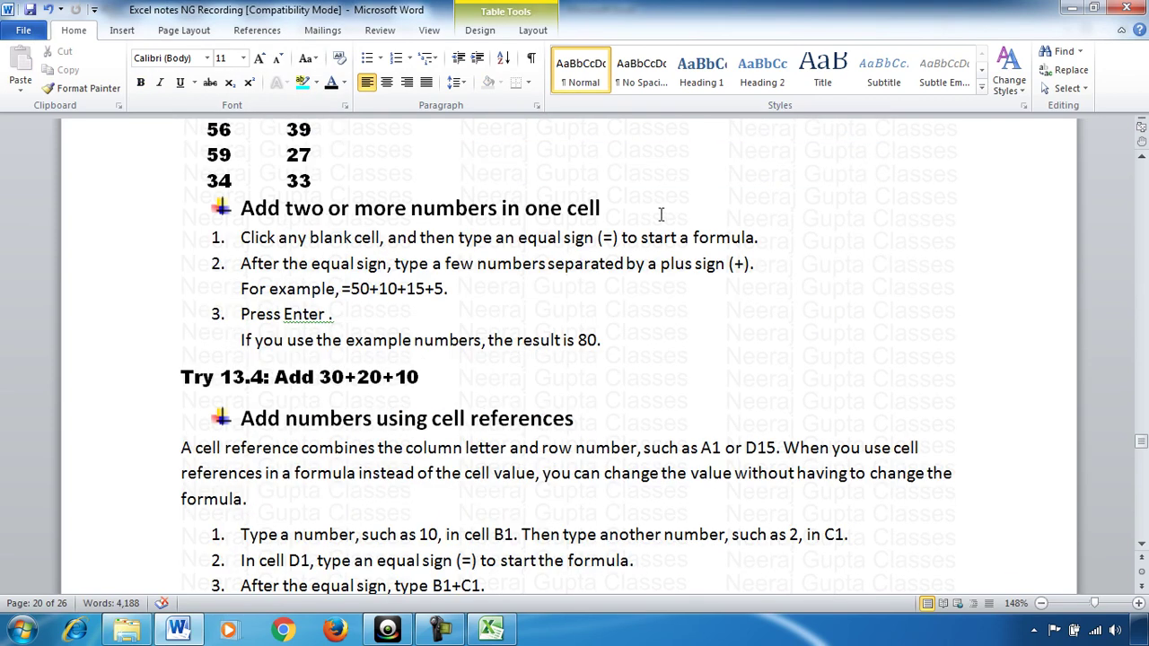
- Enter =40+30 in N14 and =50+10 in N15, giving 70 and 60
left_click(491, 629)
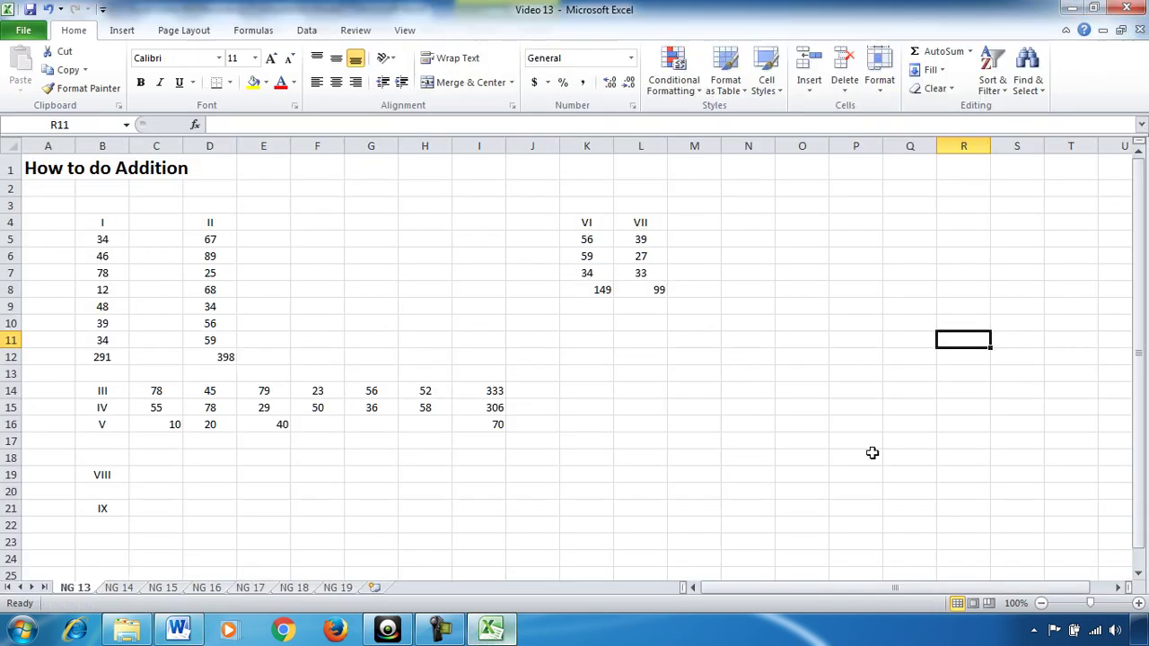
left_click(751, 392)
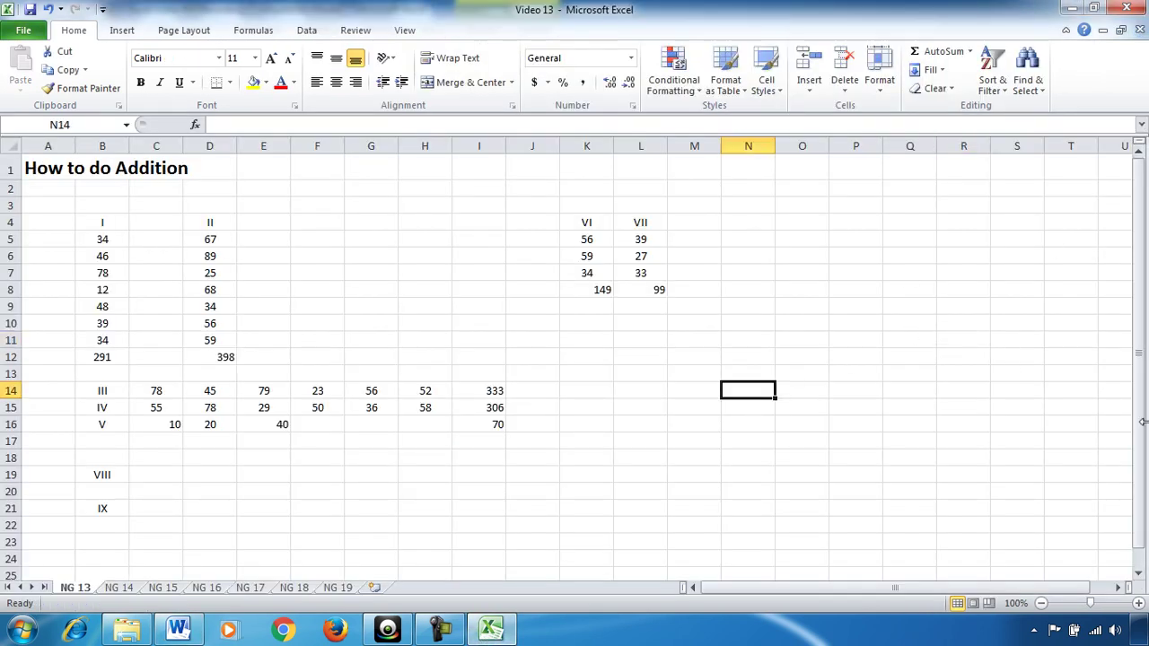
type("=")
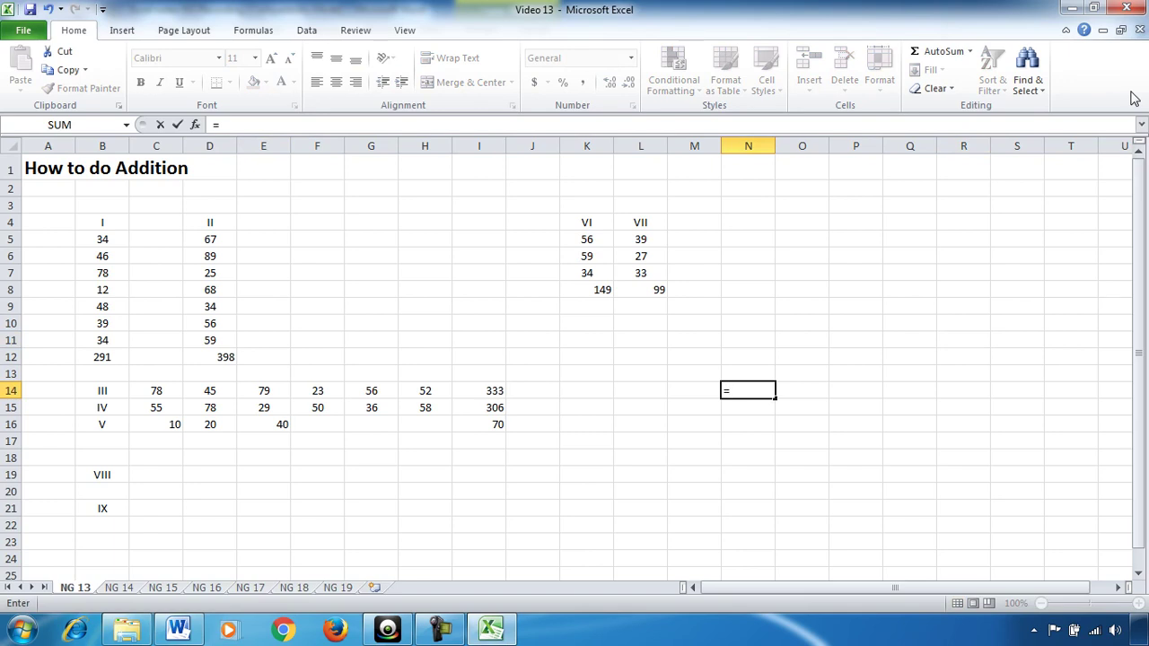
type("40+30")
key("Return")
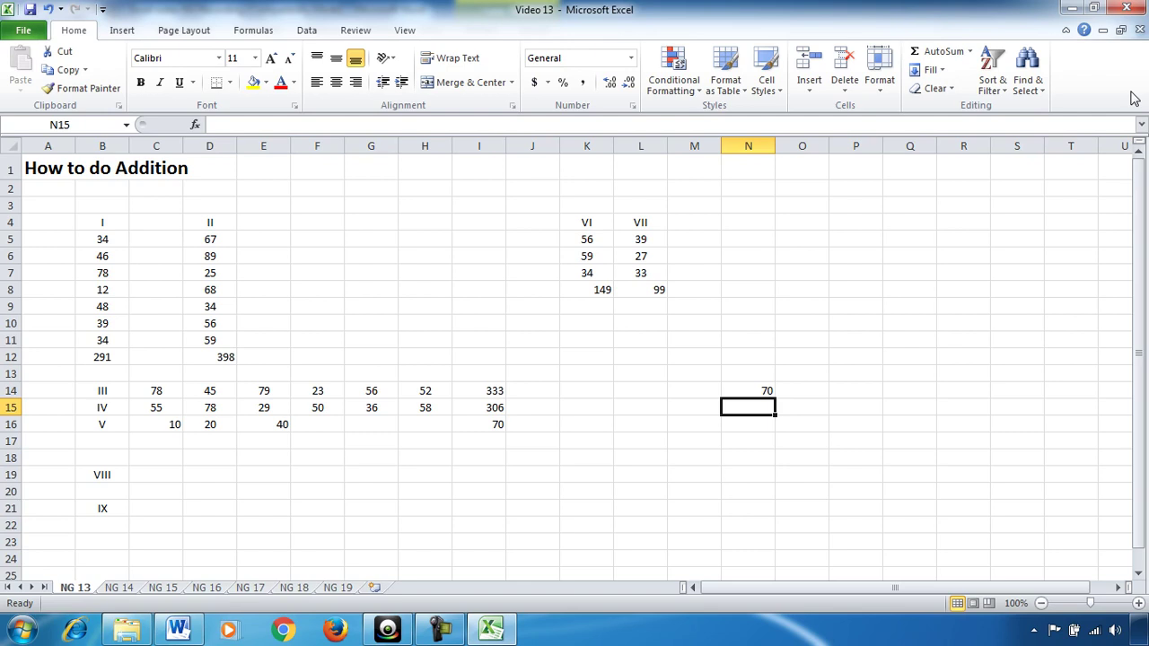
type("=")
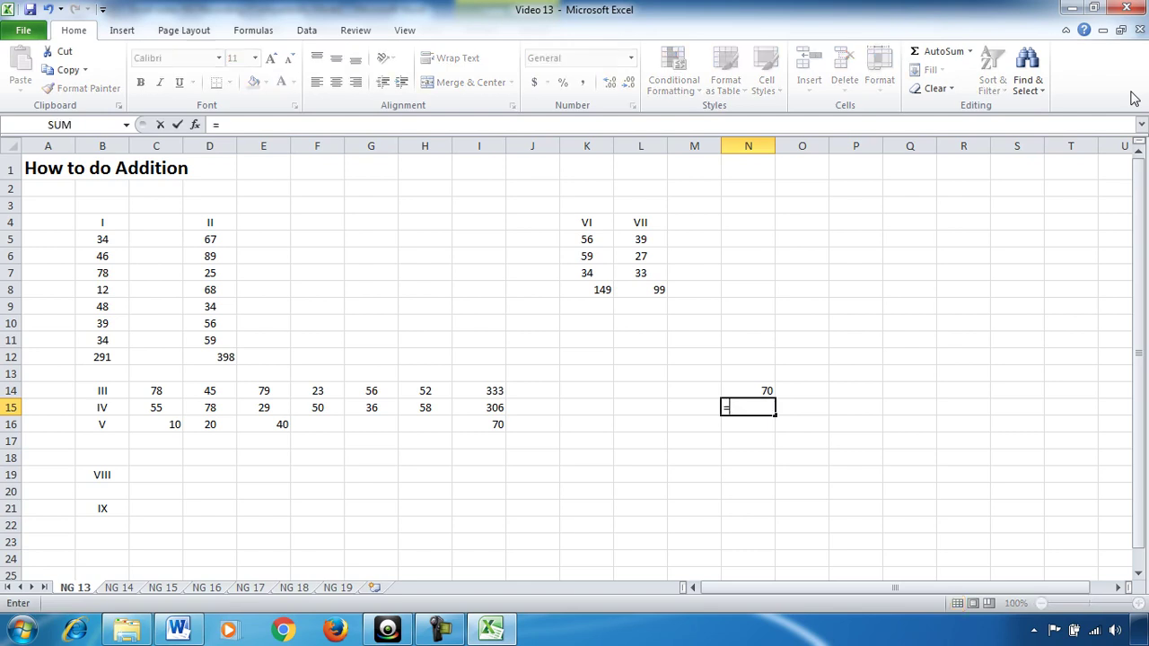
type("50+")
type("10")
key("Return")
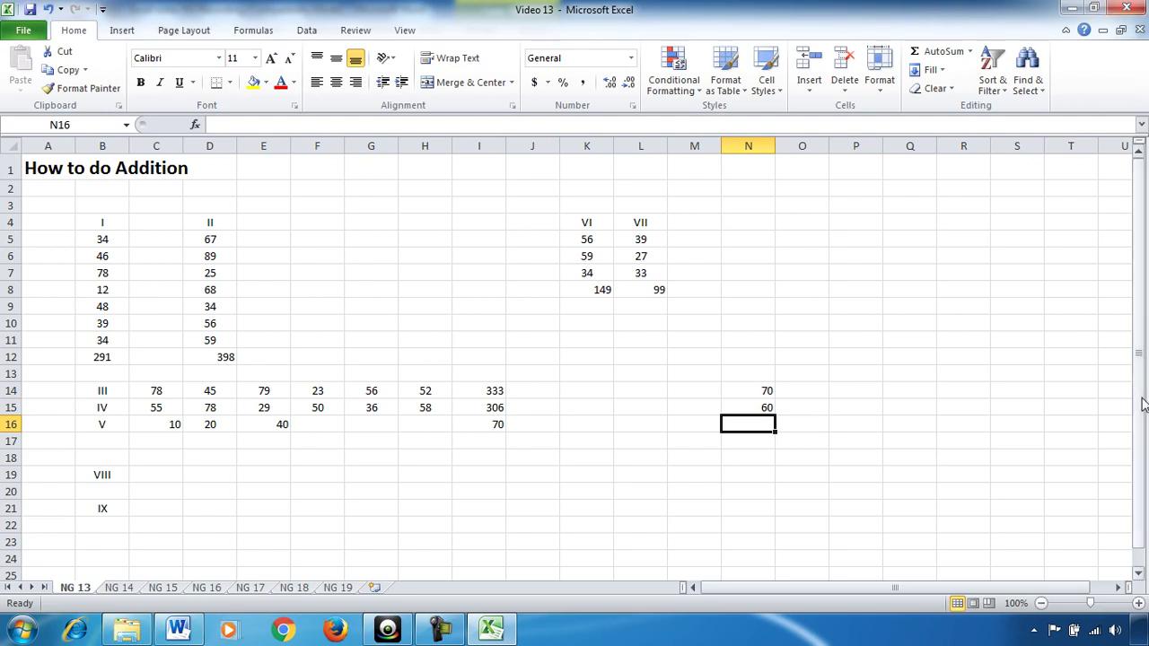
- Scroll the Word notes to 'Try 13.4: Add 30+20+10', then return to the Excel sheet
left_click(178, 628)
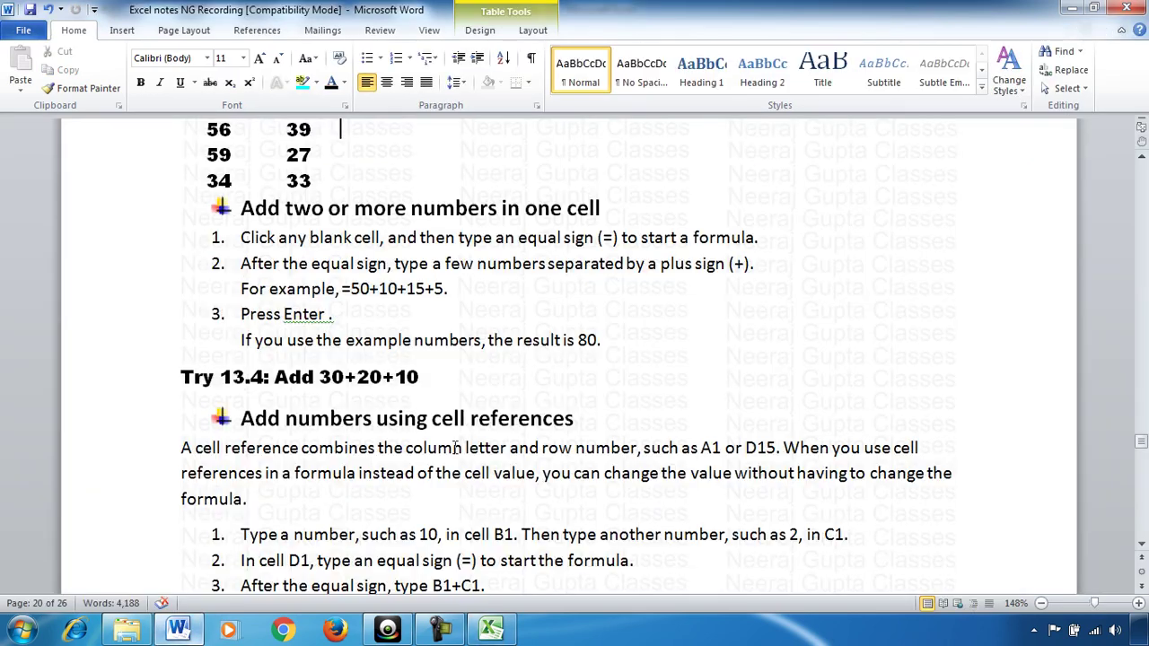
scroll(399, 397, "down", 1)
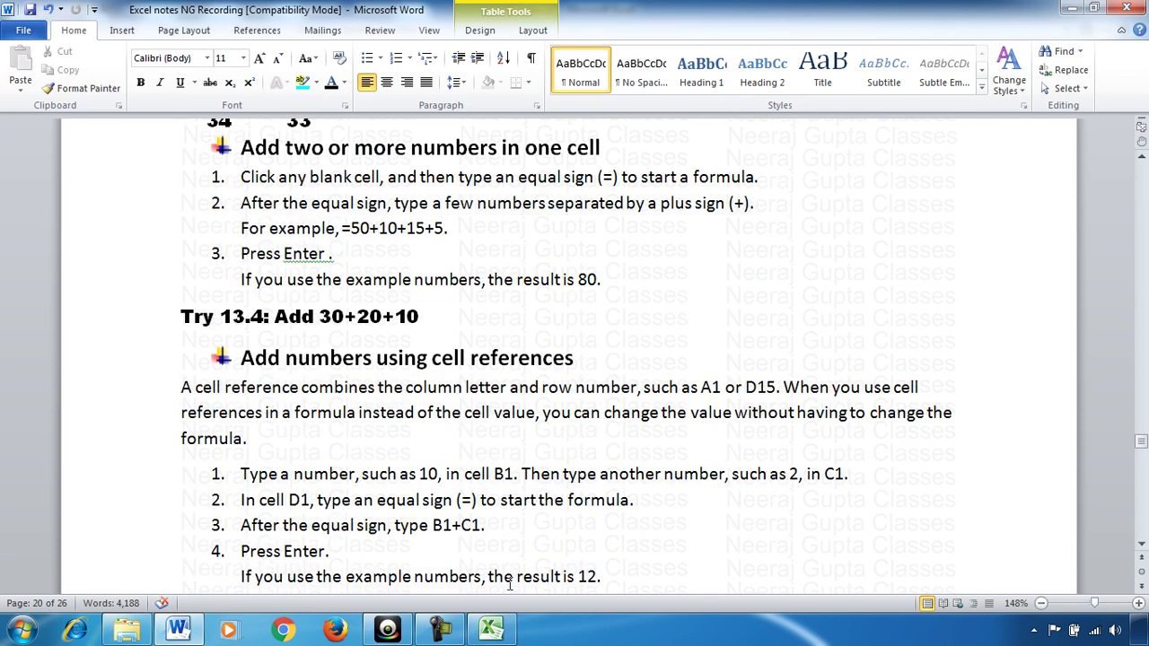
left_click(492, 634)
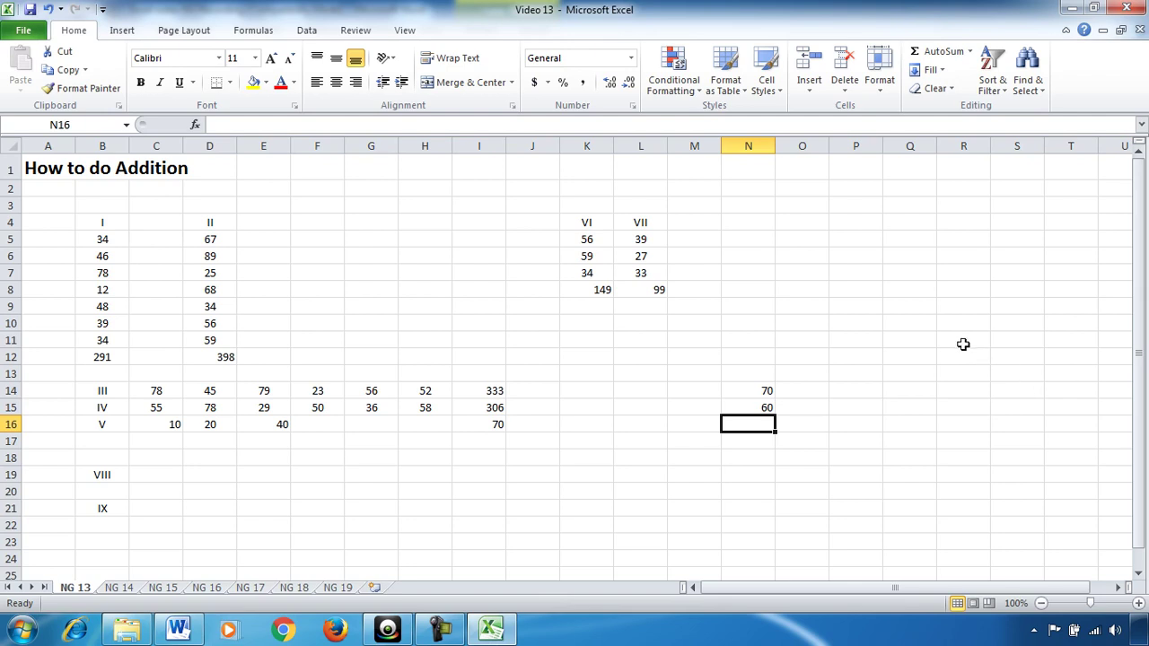
- Enter =B12+D12 in P10 to add the column I and II totals, giving 689
left_click(851, 323)
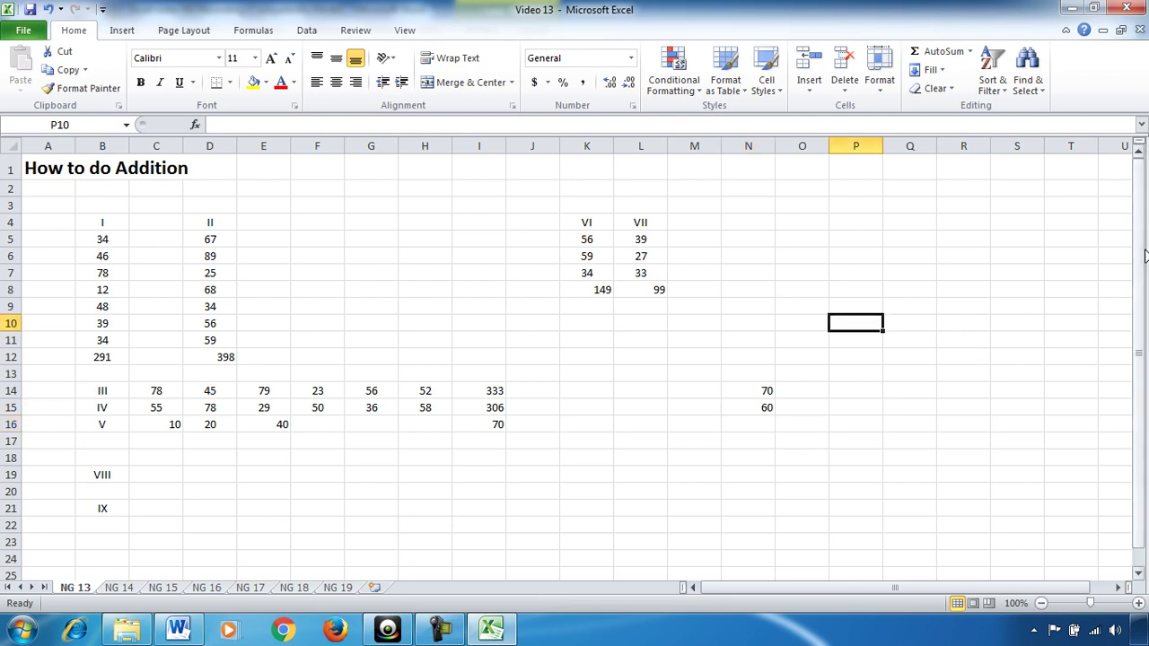
type("=")
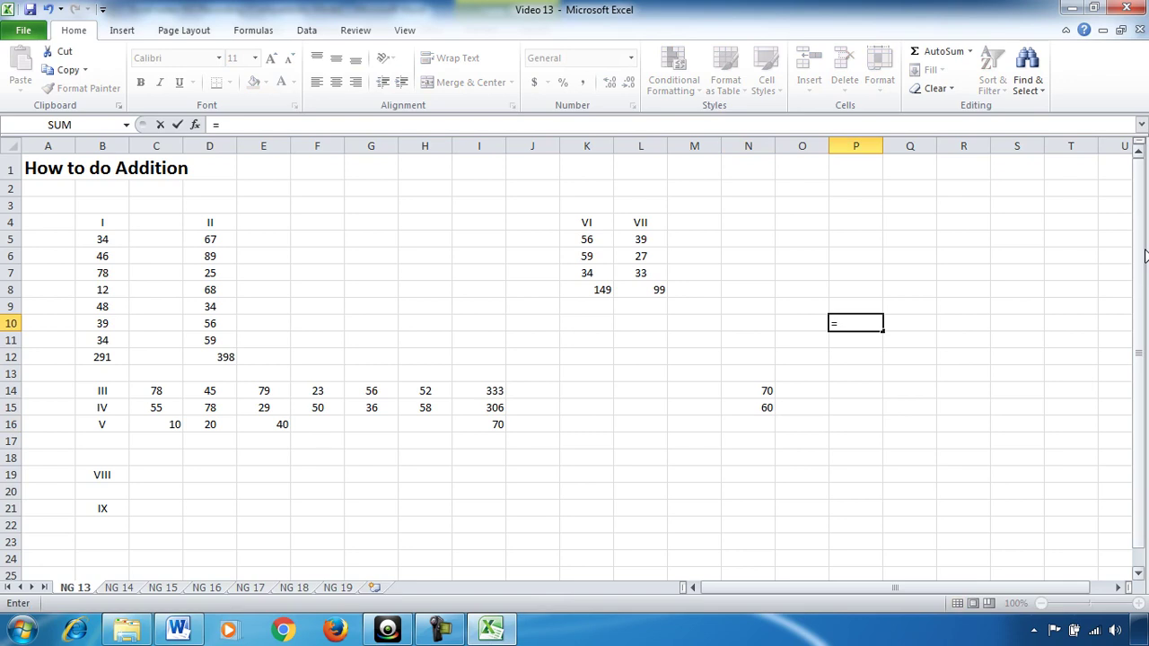
left_click(106, 359)
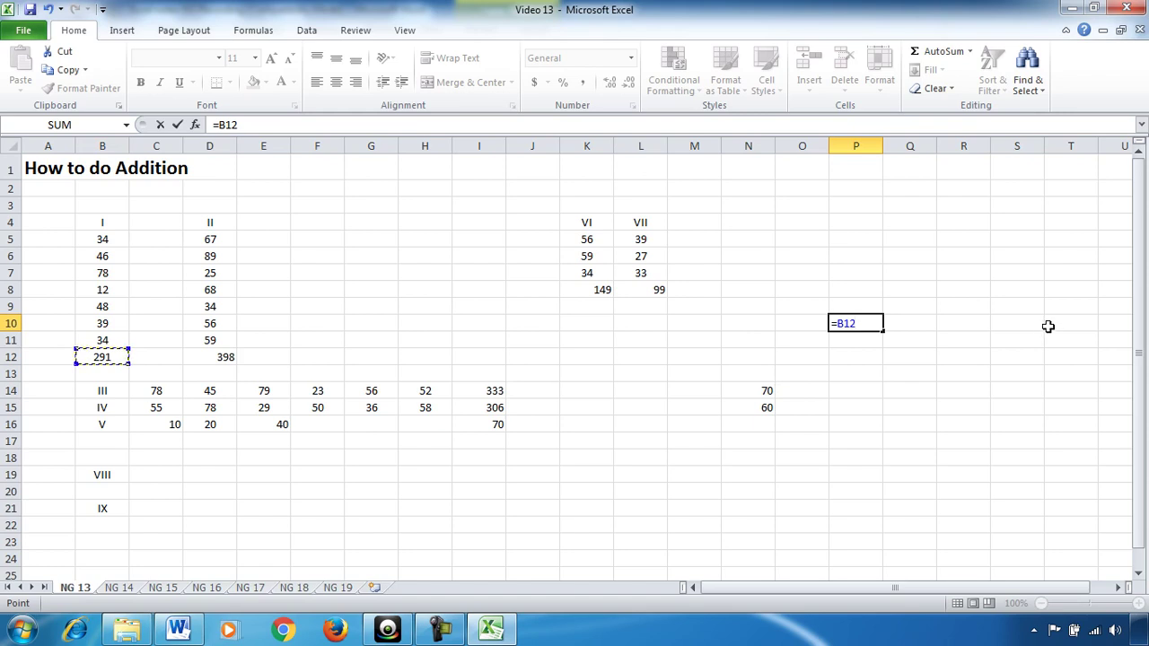
type("+")
left_click(229, 365)
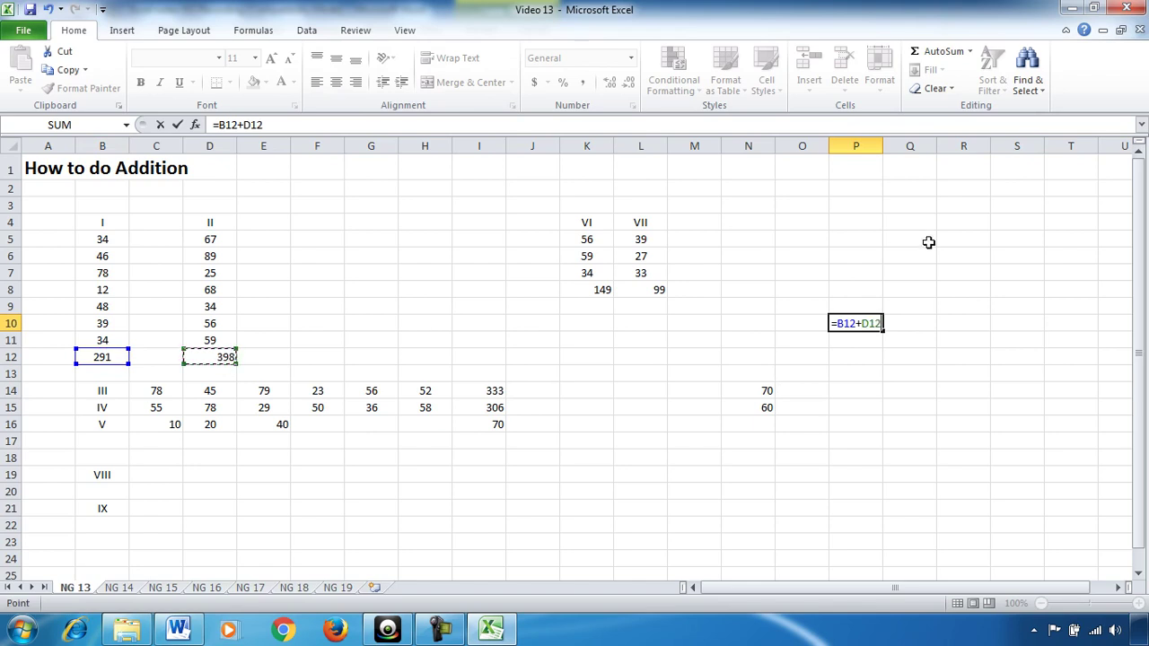
key("Return")
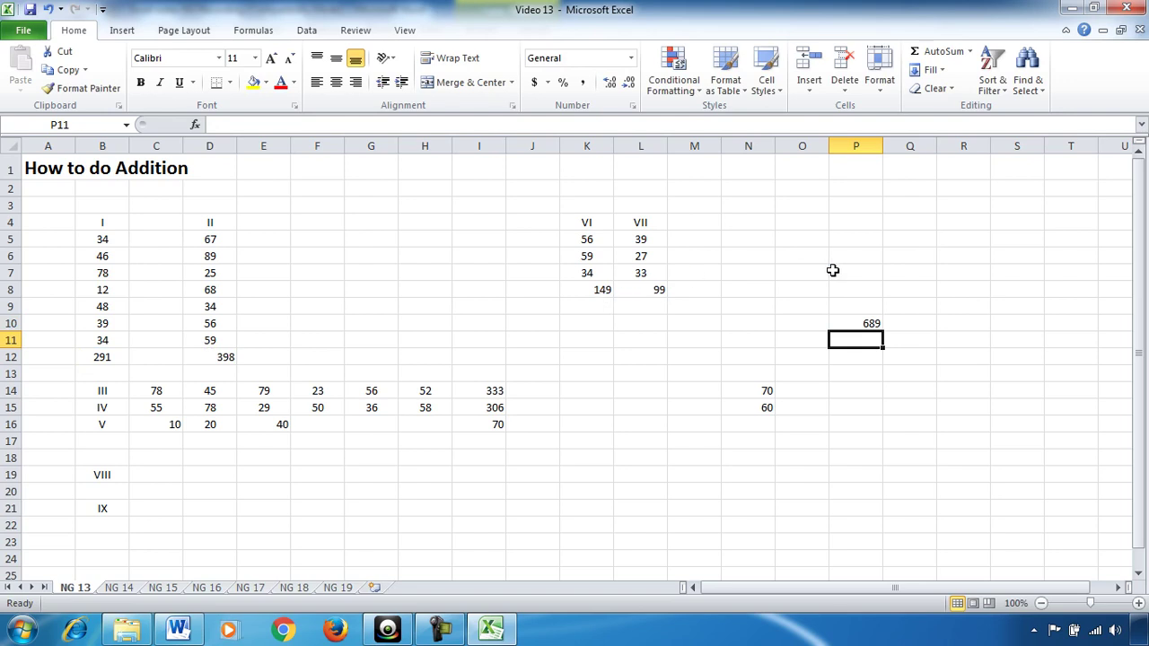
- Enter =K8+L8 in L11 to combine the VI and VII totals, giving 248
left_click(639, 339)
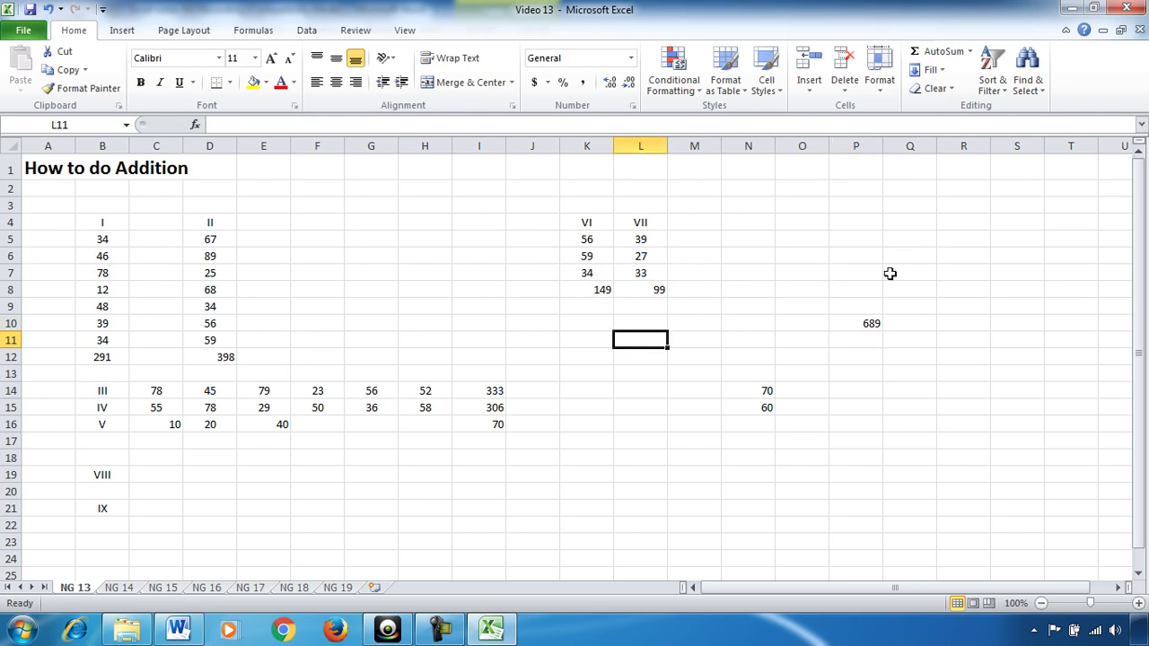
type("=")
left_click(599, 290)
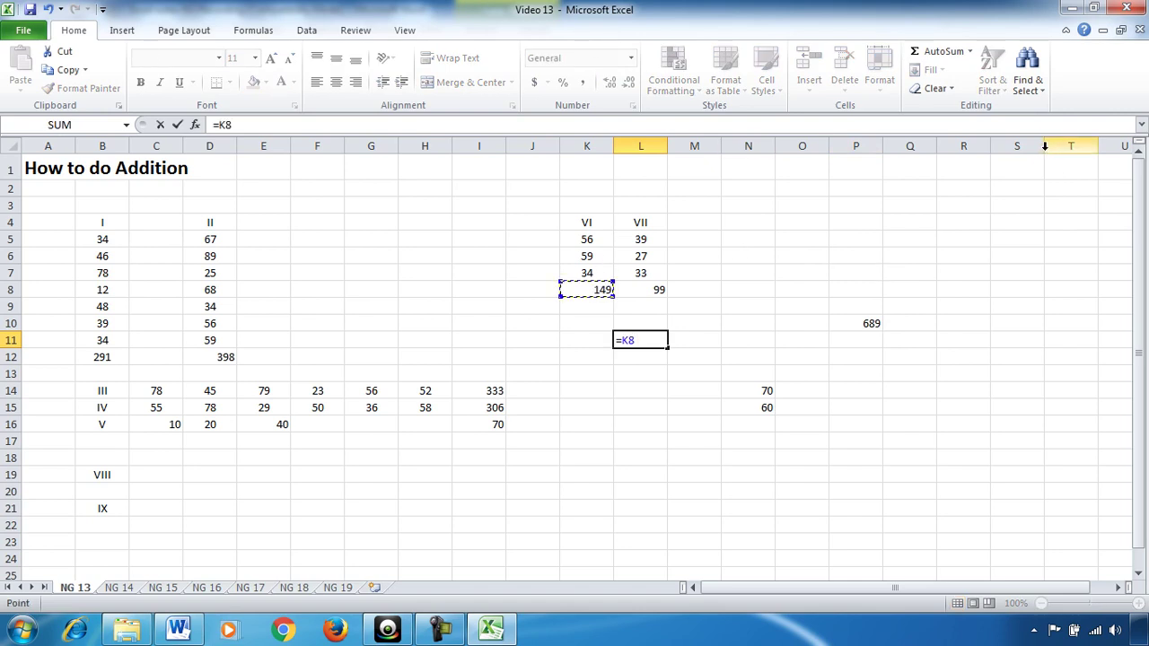
type("+")
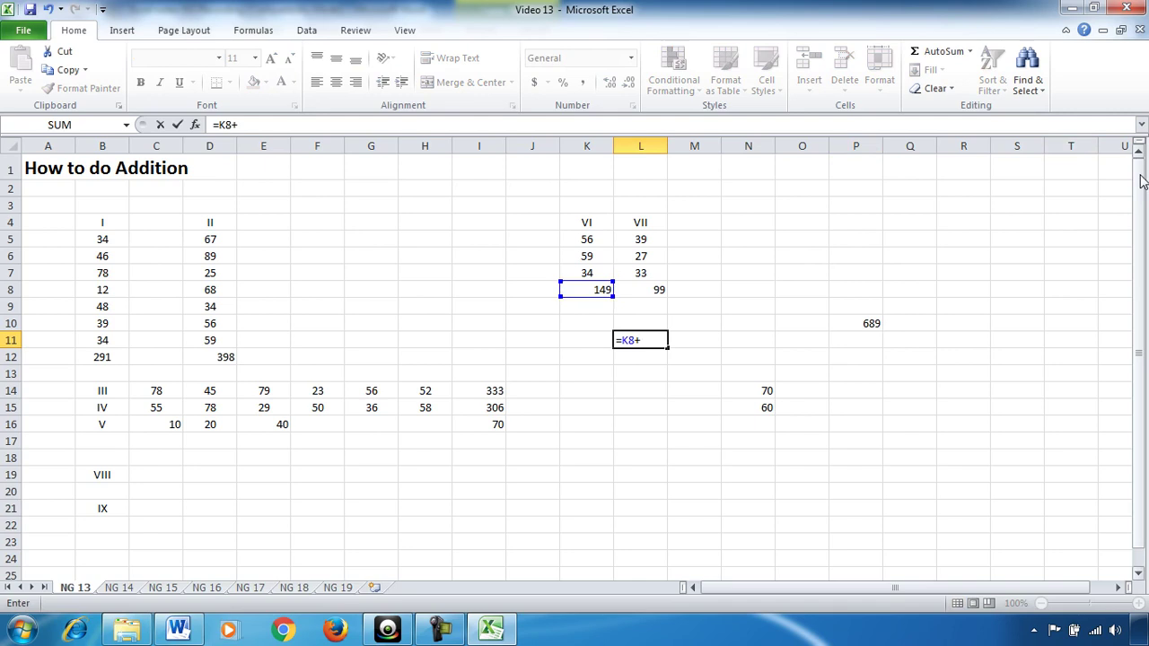
left_click(662, 286)
key("Return")
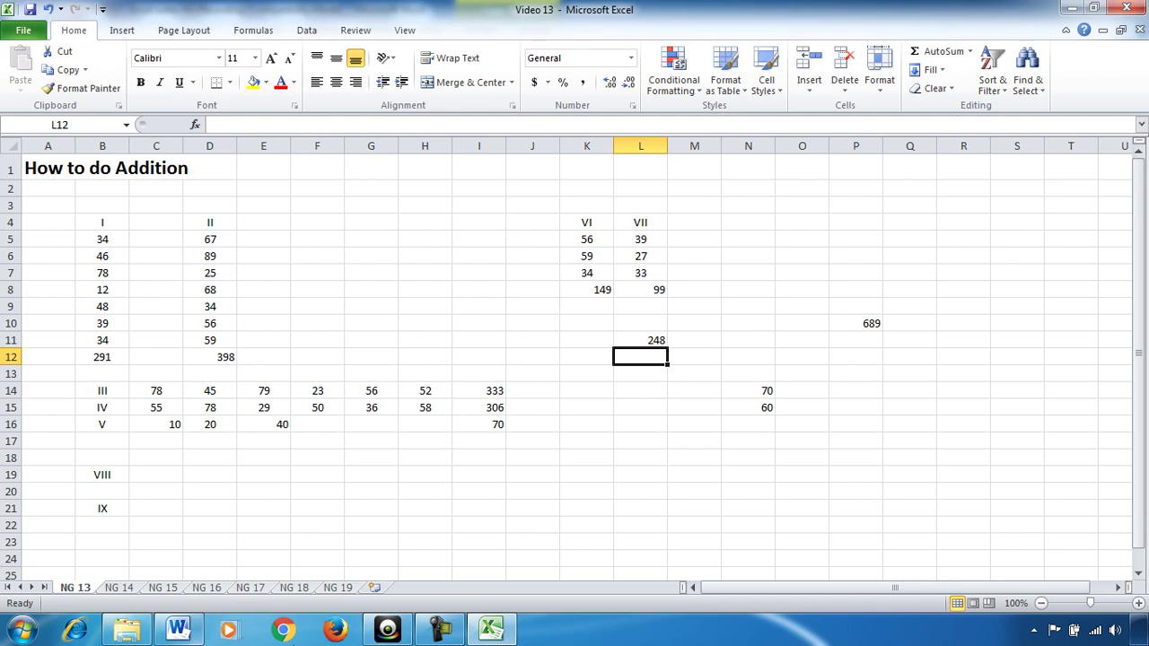
- Read the Word notes down to Try 13.7 on quick status-bar totals, then return to Excel
left_click(178, 630)
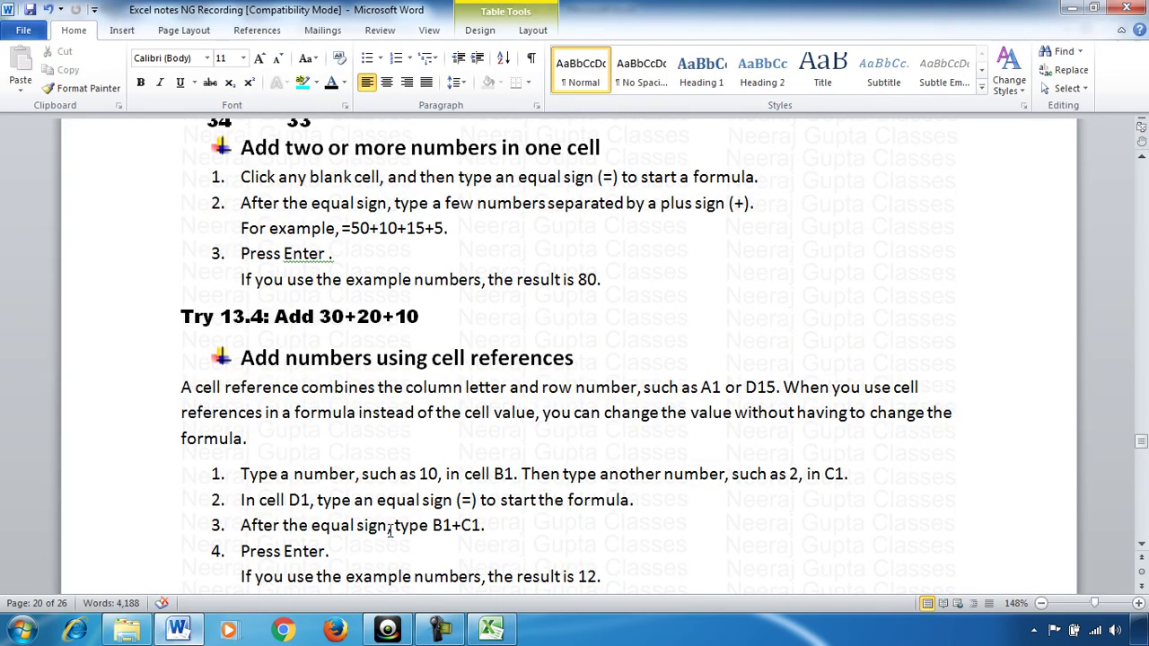
scroll(530, 446, "down", 2)
scroll(530, 446, "down", 3)
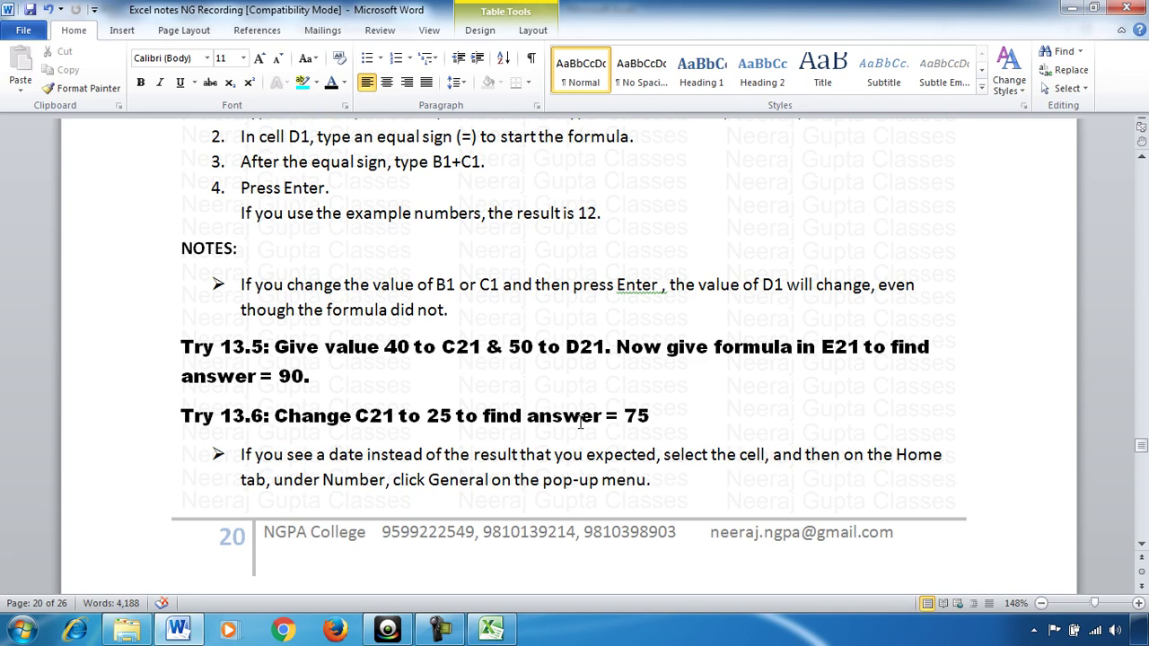
scroll(592, 426, "up", 1)
scroll(602, 428, "down", 2)
scroll(602, 428, "down", 2)
scroll(602, 428, "down", 1)
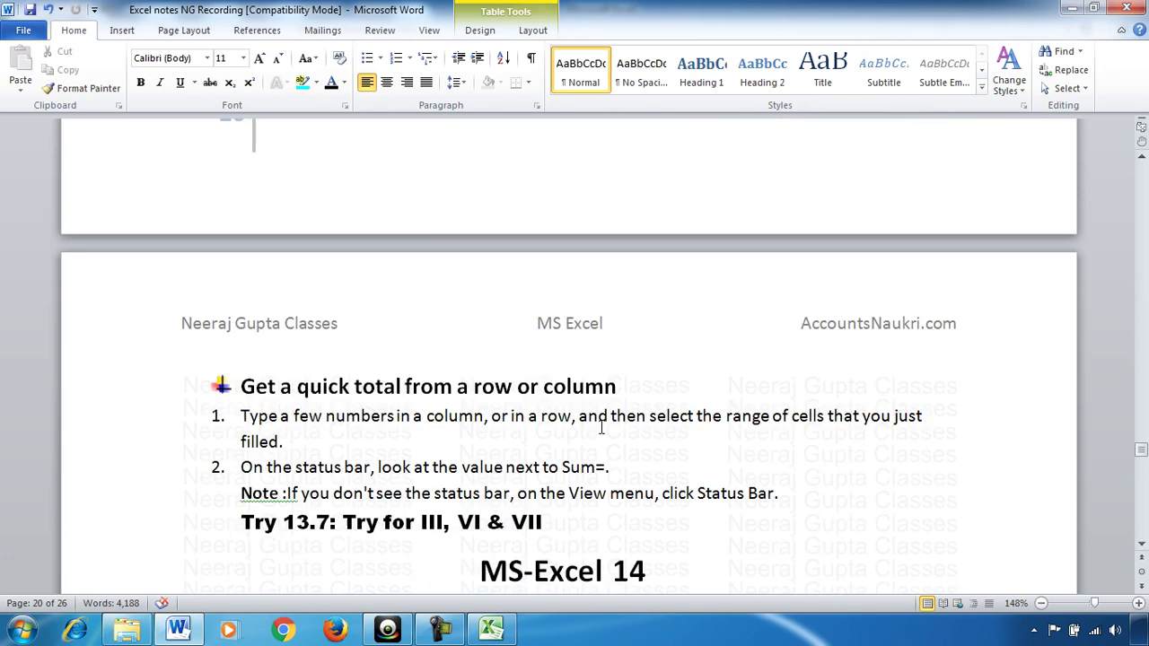
scroll(602, 428, "down", 1)
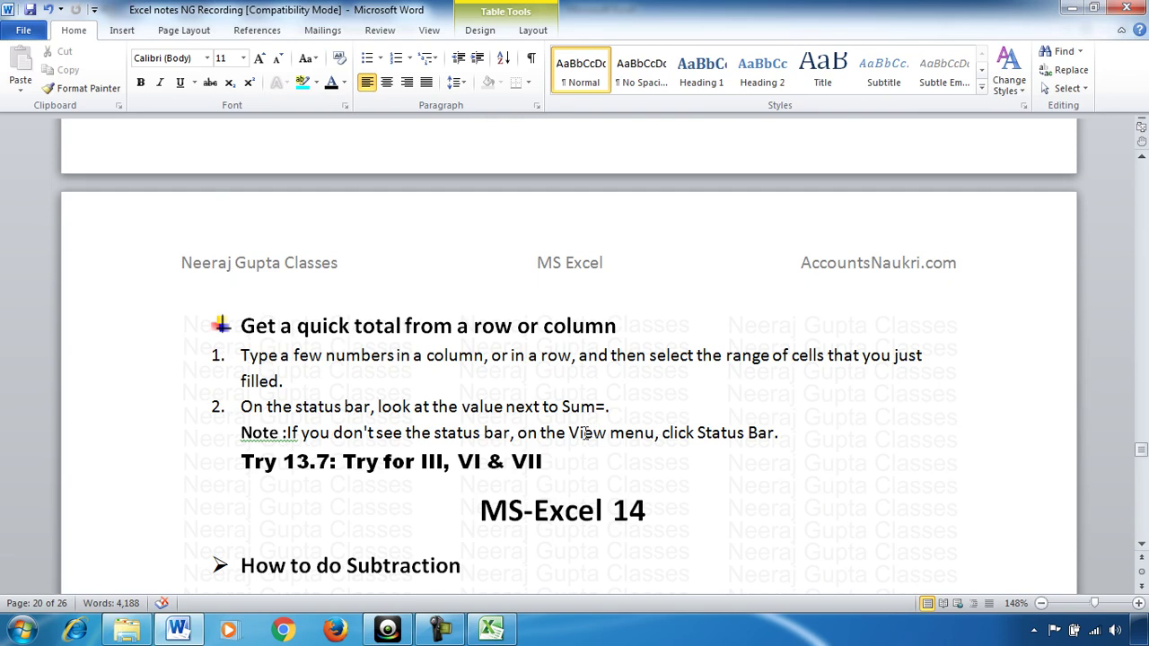
scroll(635, 419, "down", 1)
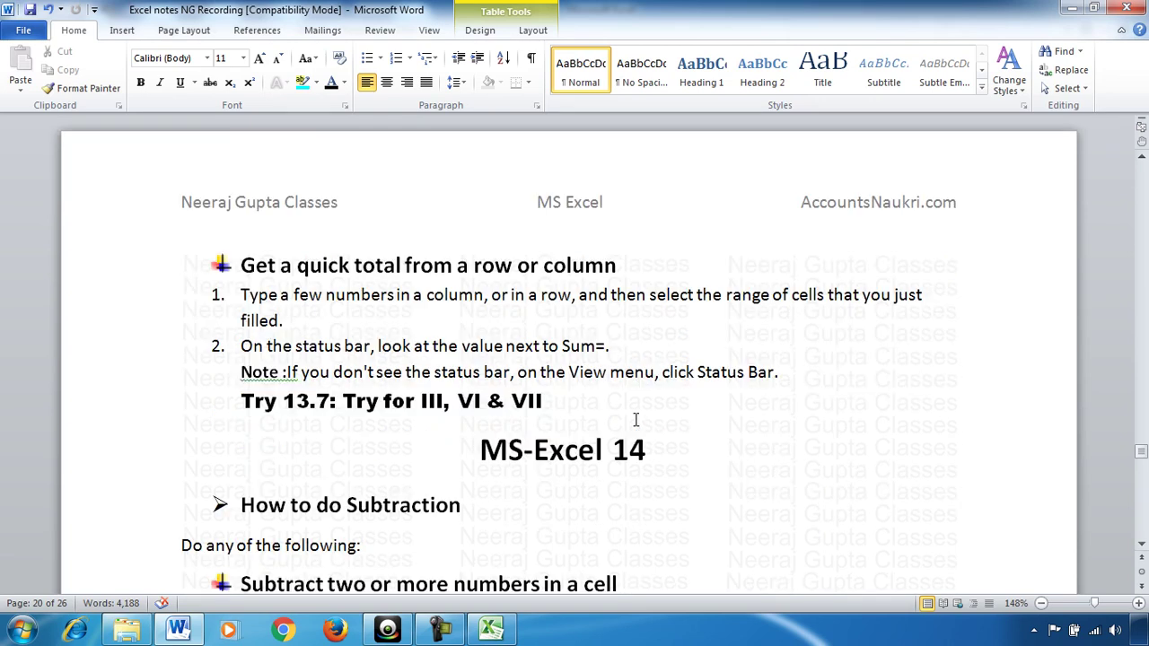
scroll(634, 419, "down", 2)
left_click(502, 633)
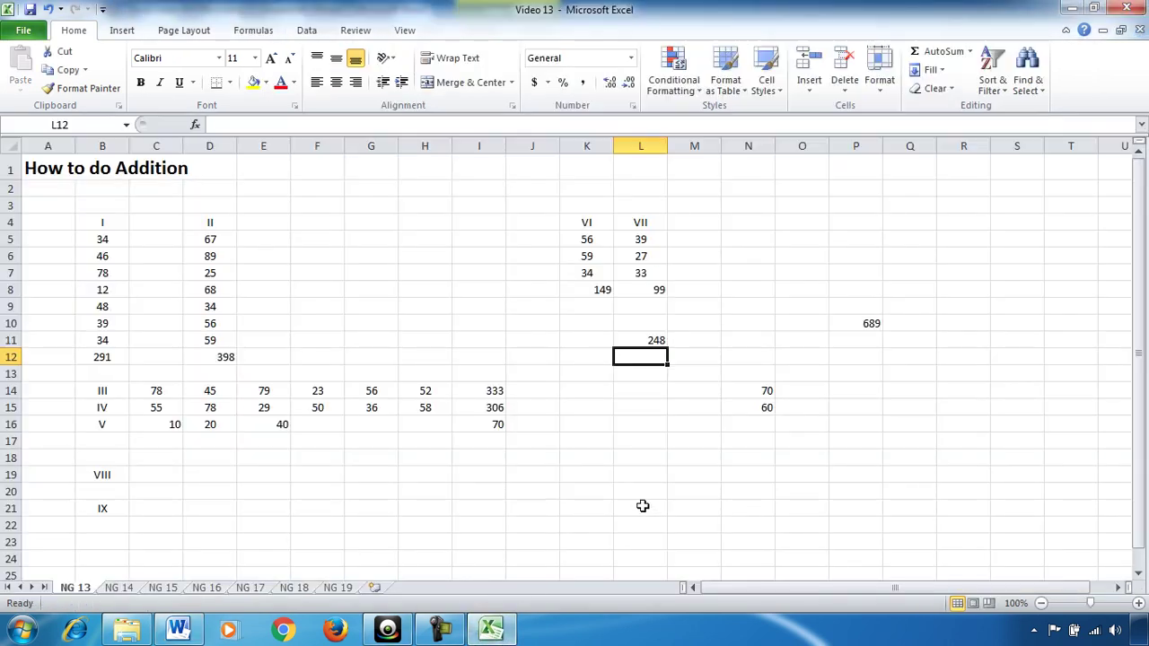
- Select D5:D11, K5:K7 and C14:H14 to read status-bar sums of 398, 149 and 333
left_click(212, 240)
left_click_drag(212, 240, 215, 341)
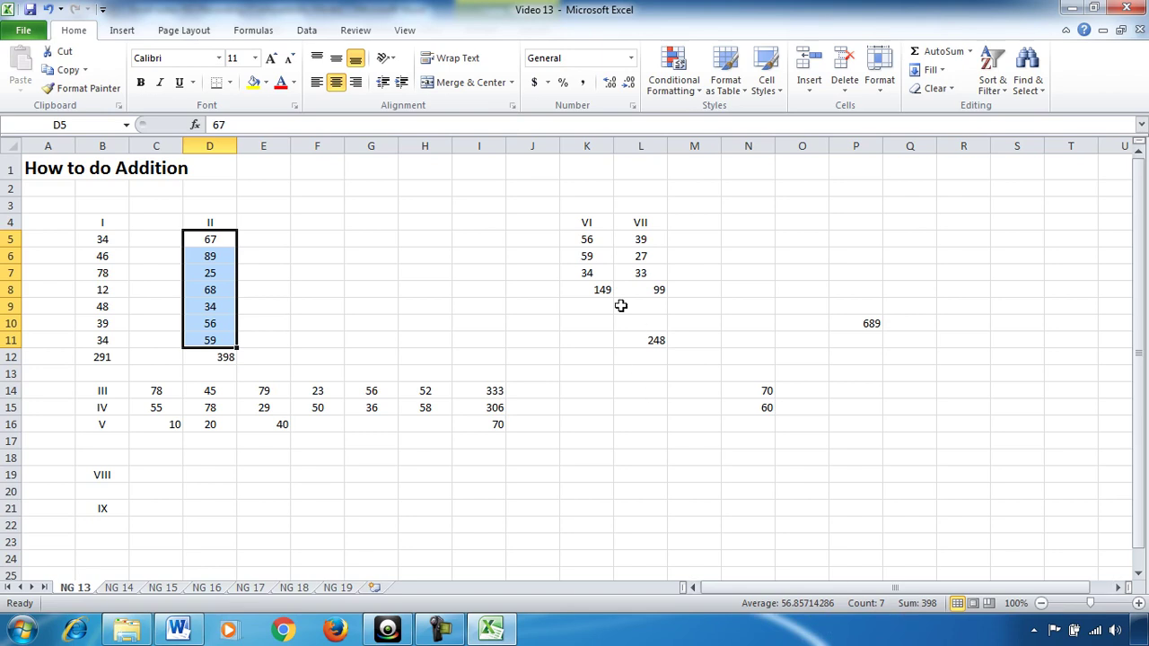
left_click_drag(593, 240, 606, 272)
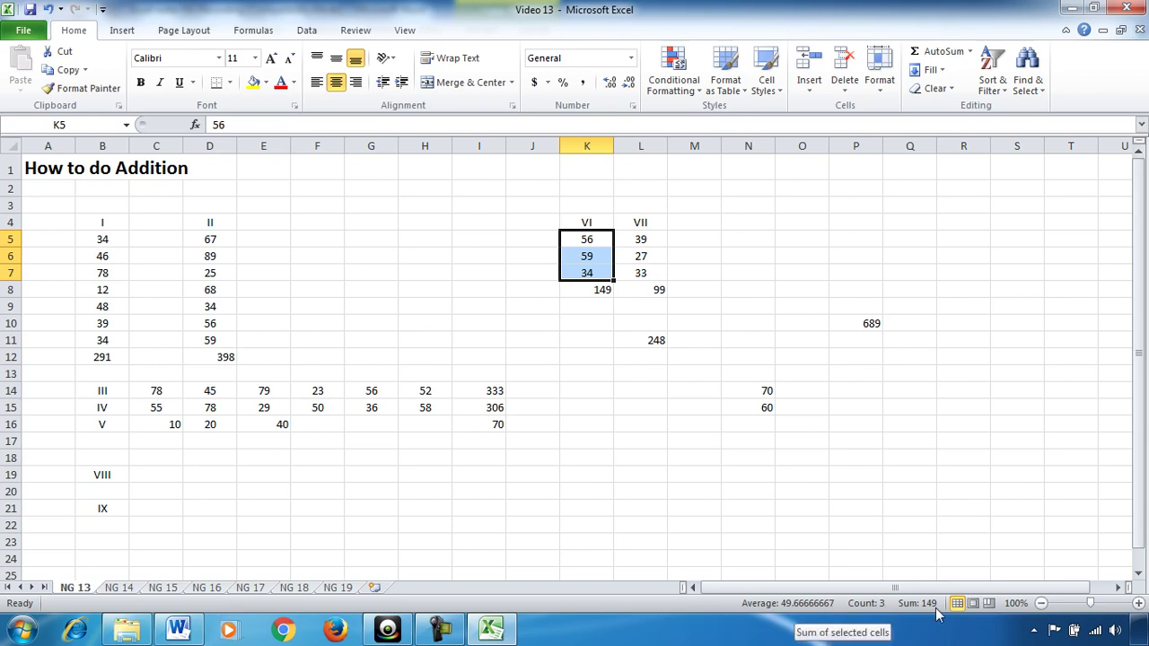
left_click(156, 393)
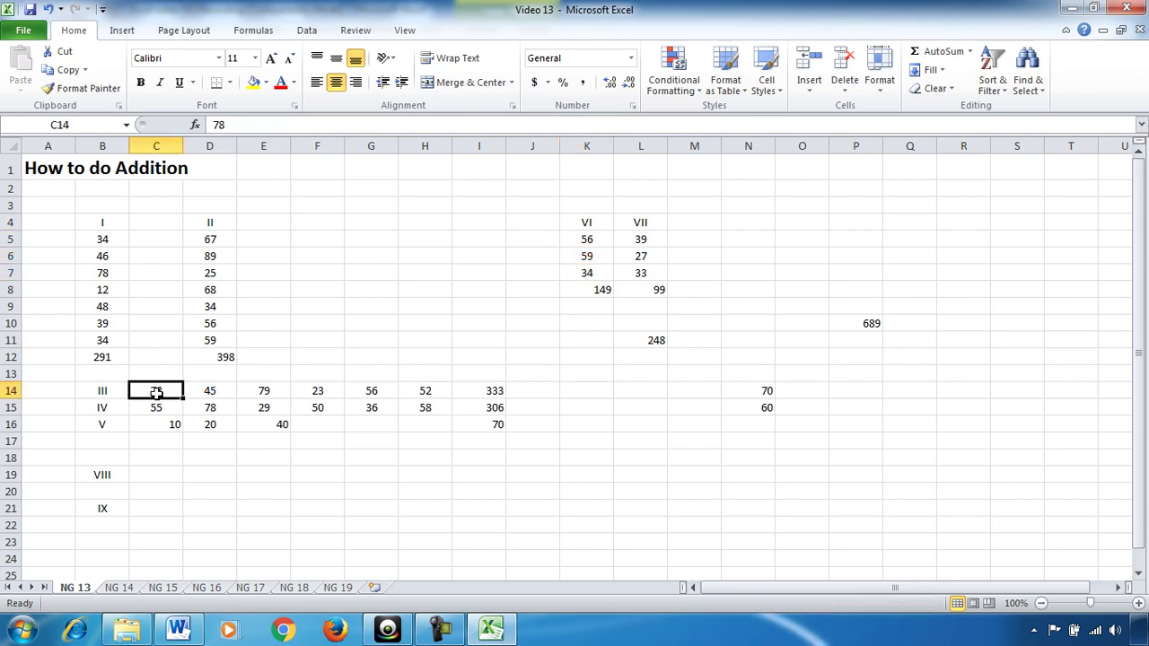
left_click_drag(156, 392, 438, 388)
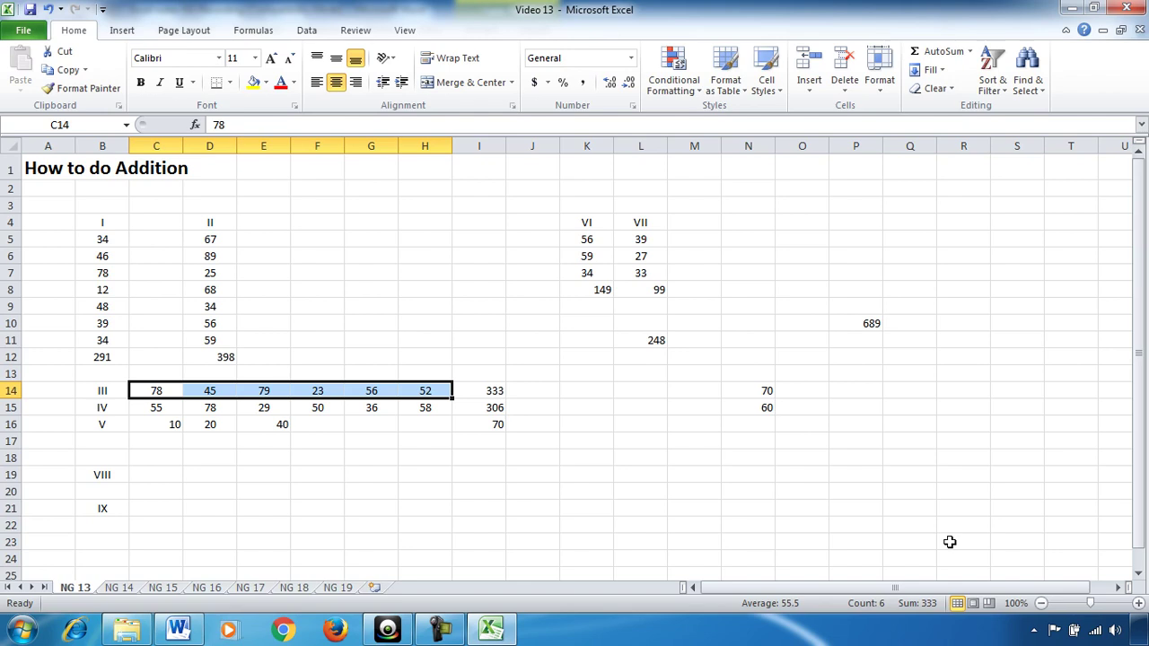
left_click(387, 629)
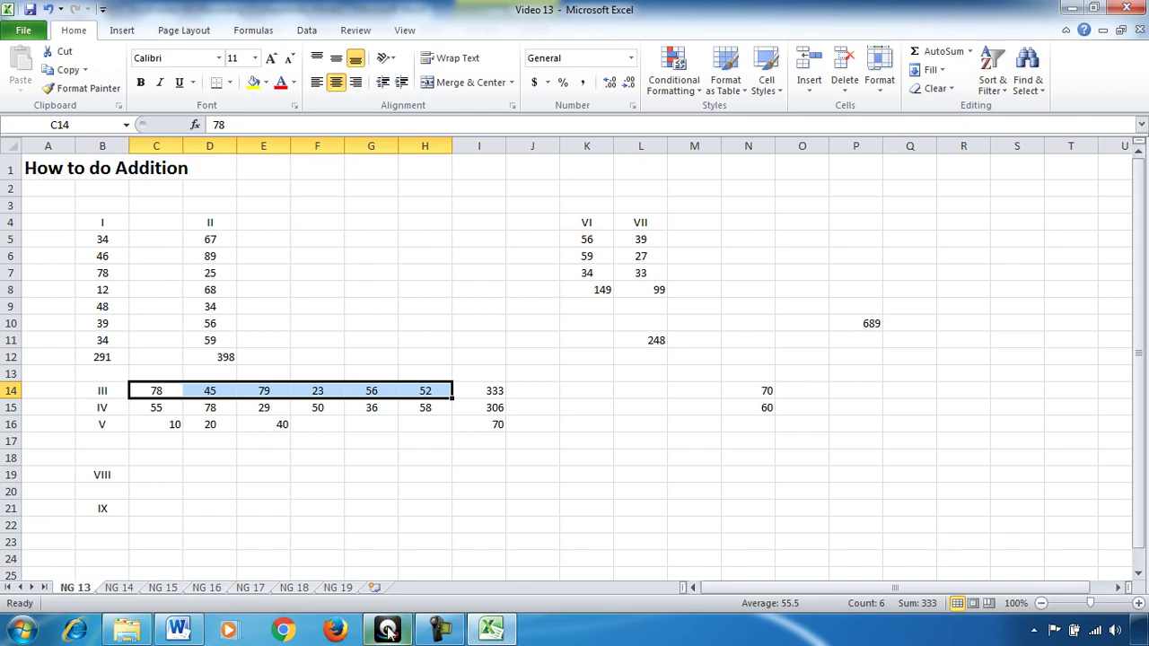